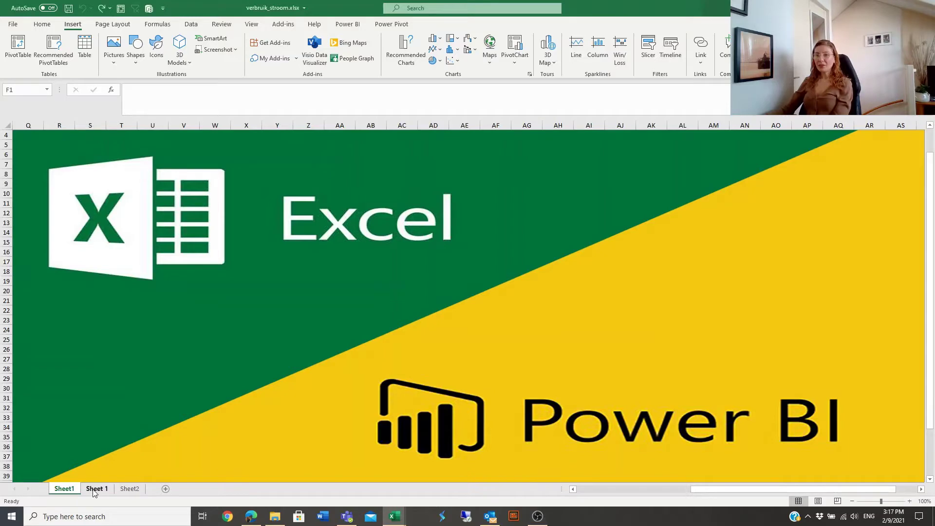
Switch to Sheet 1, which holds the electricity meter readings.
{"action": "left_click", "coordinate": [95, 489]}
{"action": "left_click", "coordinate": [162, 183]}
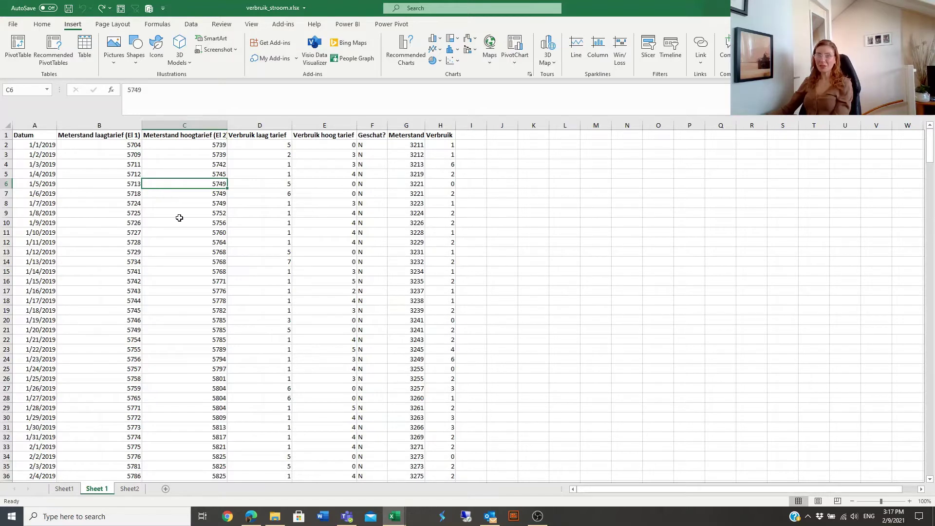
{"action": "left_click_drag", "start_coordinate": [42, 183], "coordinate": [246, 271]}
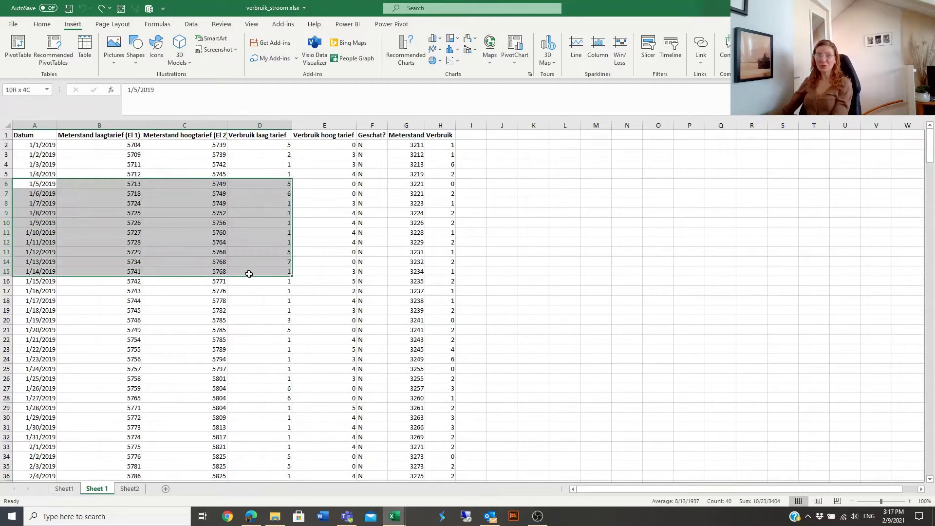
{"action": "left_click", "coordinate": [206, 310]}
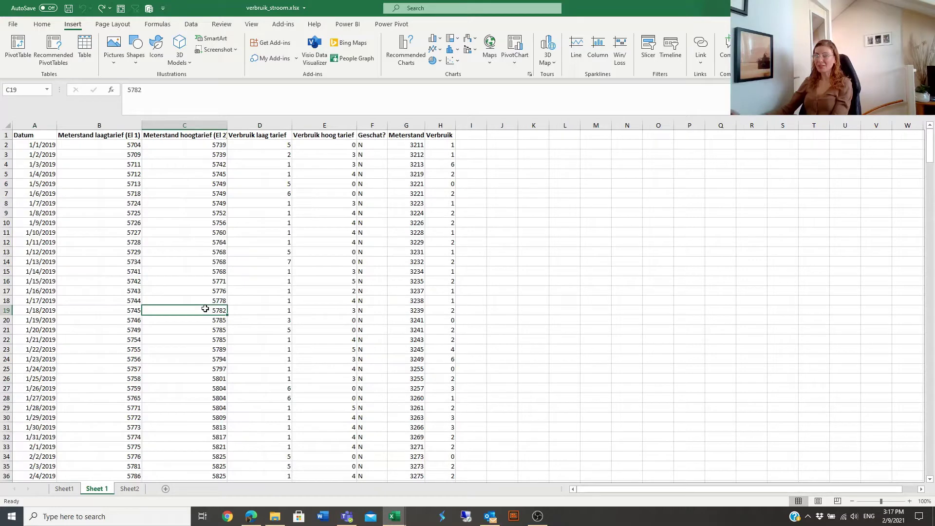
{"action": "left_click", "coordinate": [44, 202]}
{"action": "left_click_drag", "start_coordinate": [43, 203], "coordinate": [411, 301]}
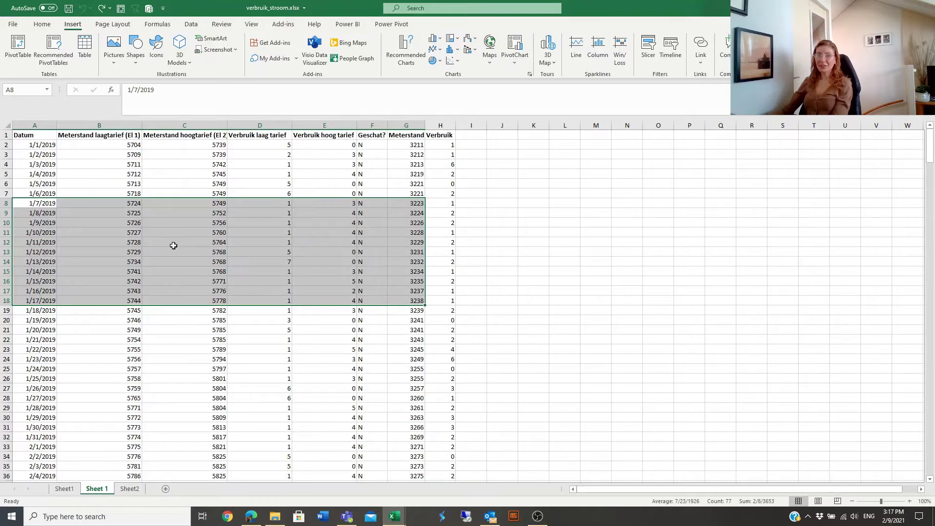
{"action": "left_click", "coordinate": [160, 182]}
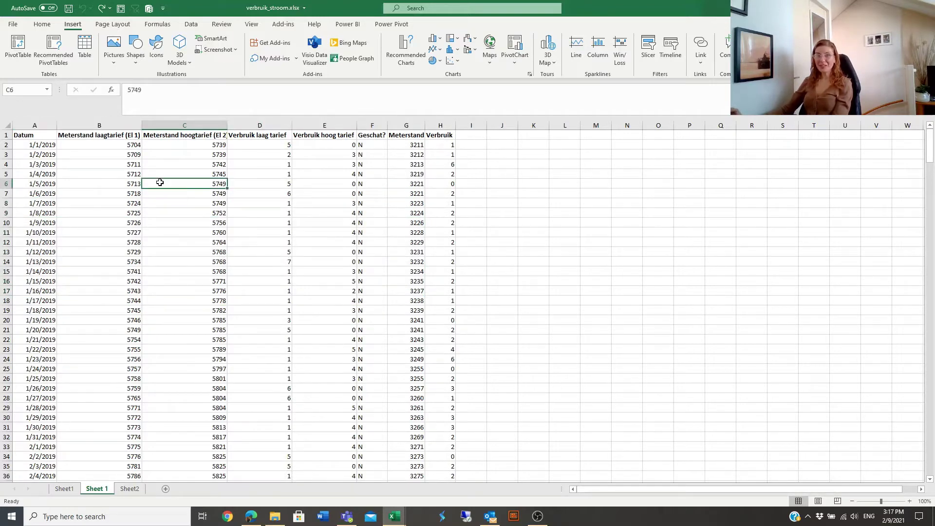
{"action": "left_click", "coordinate": [154, 245]}
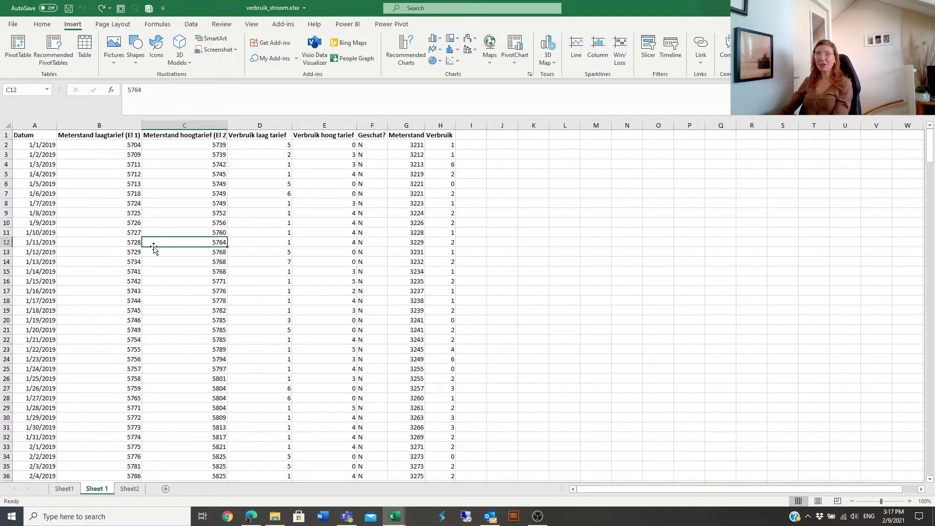
Convert the range A1:H366 into an Excel table with headers using Ctrl+T.
{"action": "key", "text": "ctrl+t"}
{"action": "key", "text": "Return"}
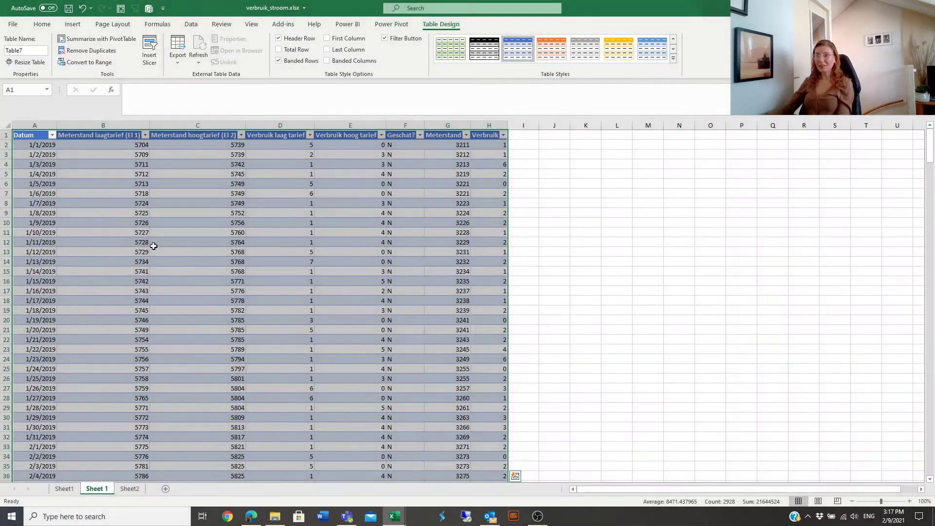
{"action": "left_click", "coordinate": [154, 246]}
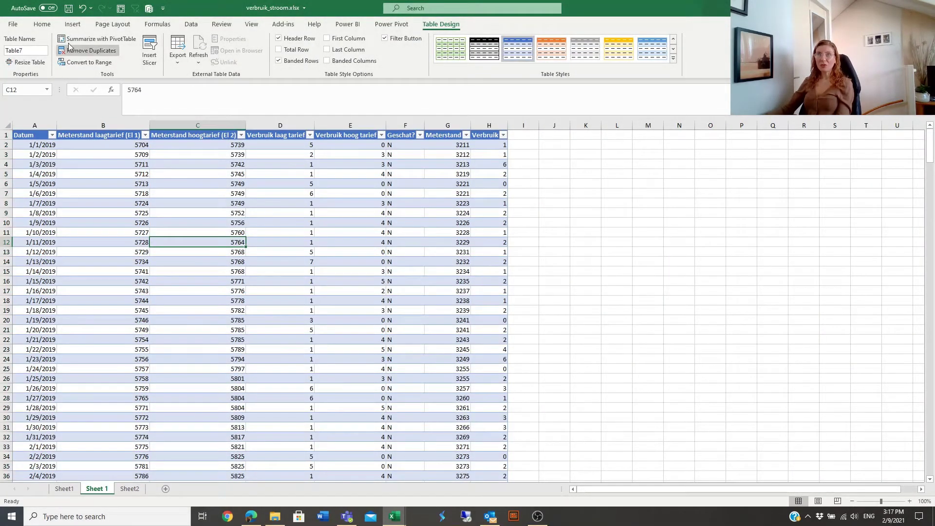
{"action": "left_click", "coordinate": [75, 25]}
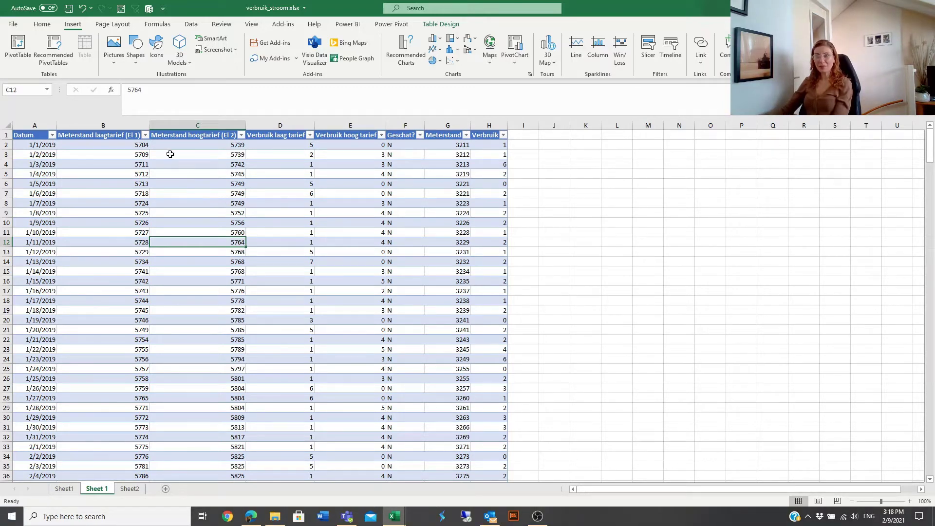
{"action": "key", "text": "Up"}
{"action": "key", "text": "Up"}
{"action": "key", "text": "Up"}
{"action": "key", "text": "Up"}
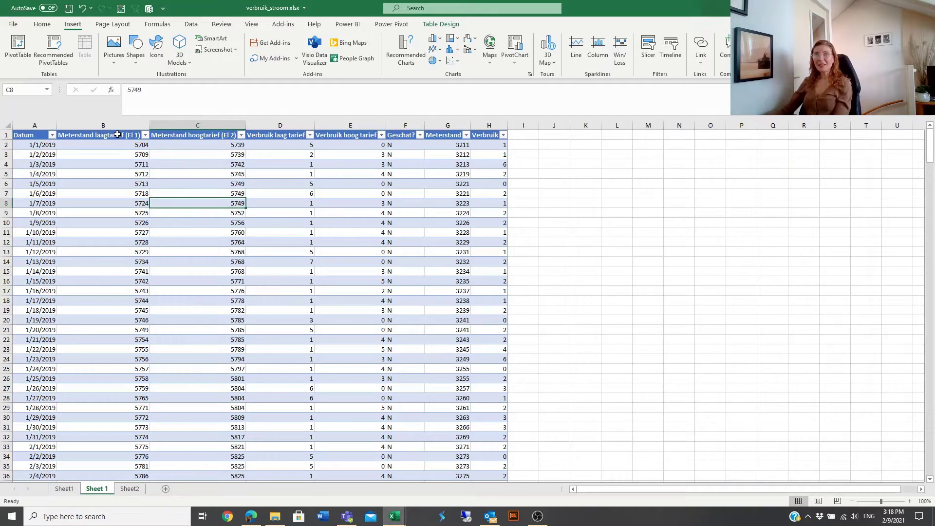
{"action": "left_click", "coordinate": [118, 134]}
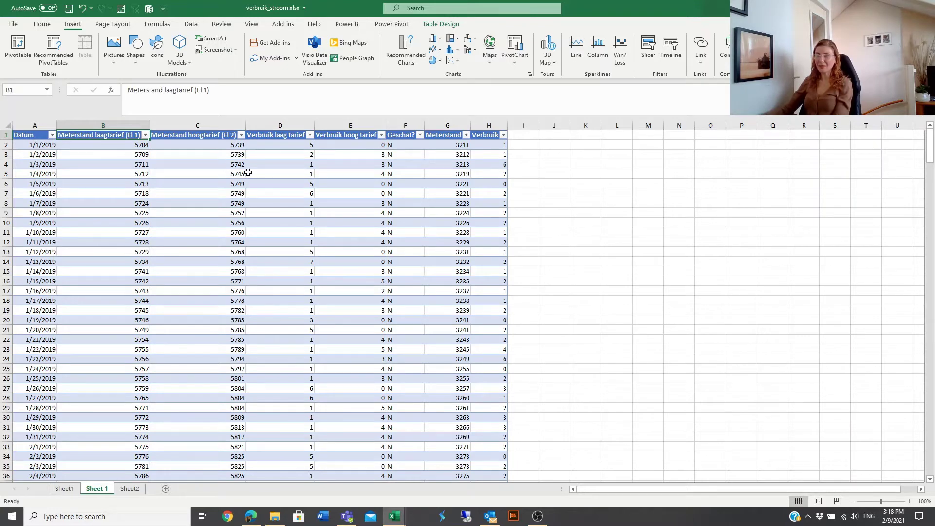
{"action": "left_click", "coordinate": [200, 186]}
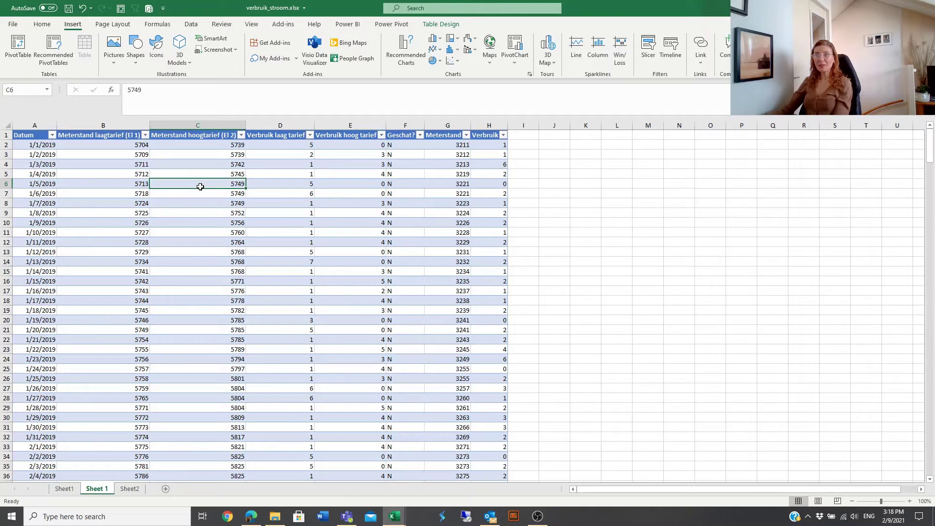
{"action": "scroll", "coordinate": [199, 188], "scroll_direction": "down", "scroll_amount": 4}
{"action": "scroll", "coordinate": [198, 188], "scroll_direction": "down", "scroll_amount": 4}
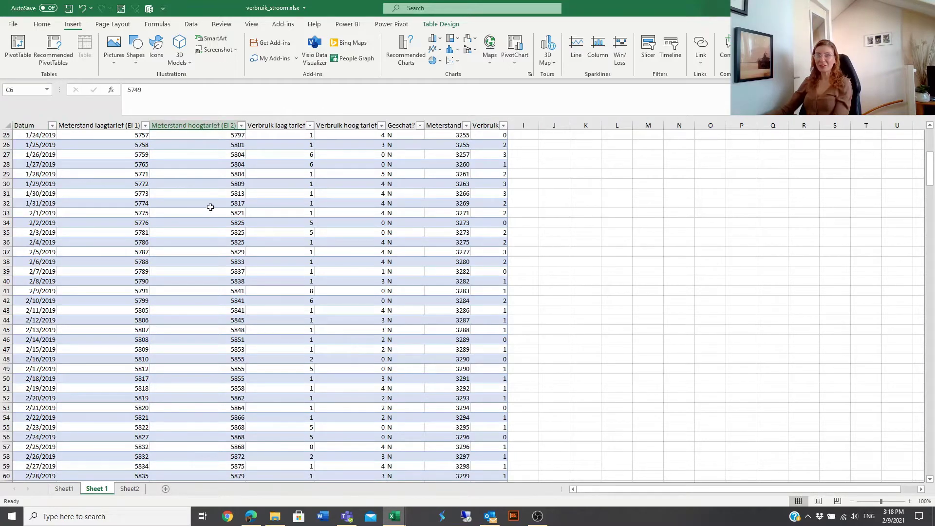
{"action": "left_click", "coordinate": [196, 211]}
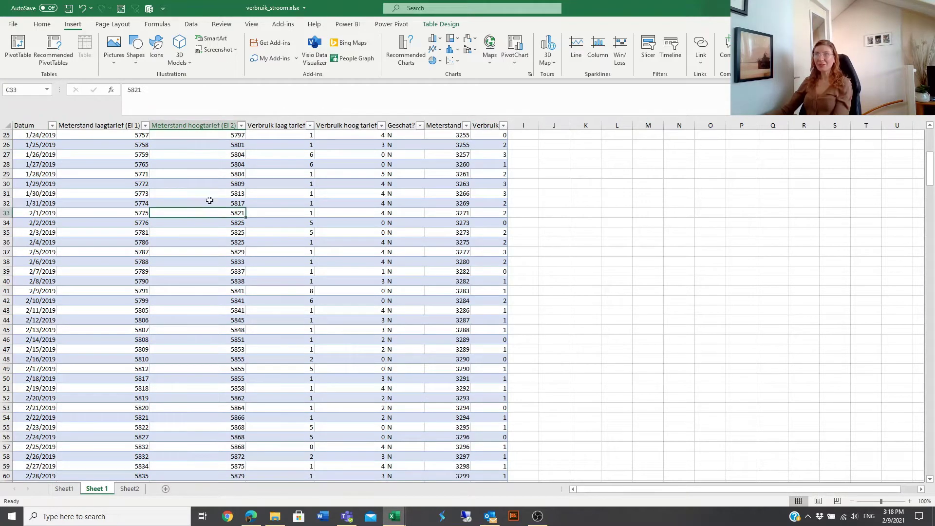
{"action": "left_click", "coordinate": [252, 24]}
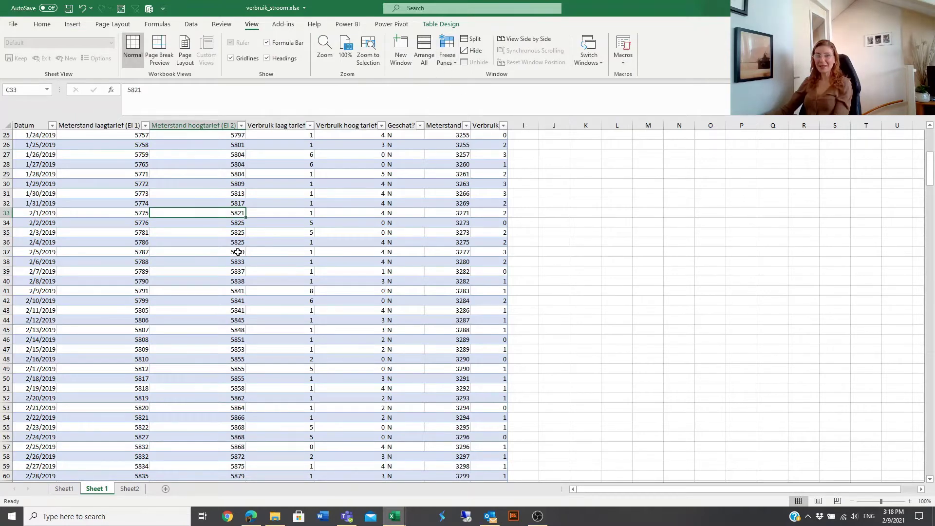
{"action": "left_click", "coordinate": [182, 193]}
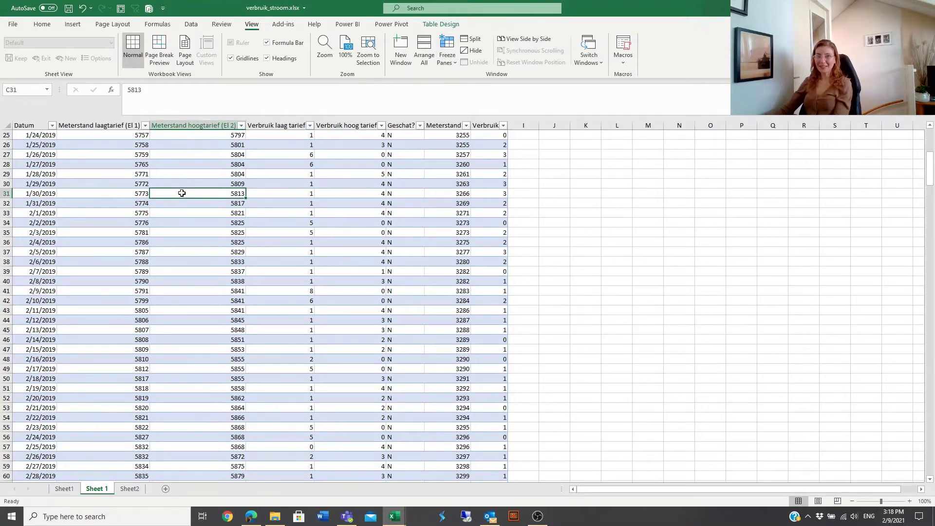
{"action": "scroll", "coordinate": [181, 193], "scroll_direction": "up", "scroll_amount": 8}
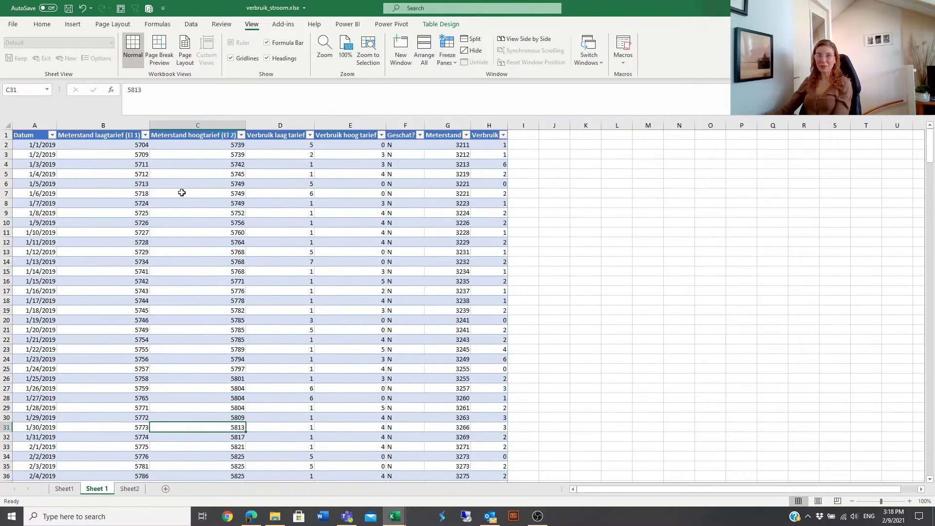
{"action": "left_click", "coordinate": [302, 187]}
{"action": "left_click", "coordinate": [67, 177]}
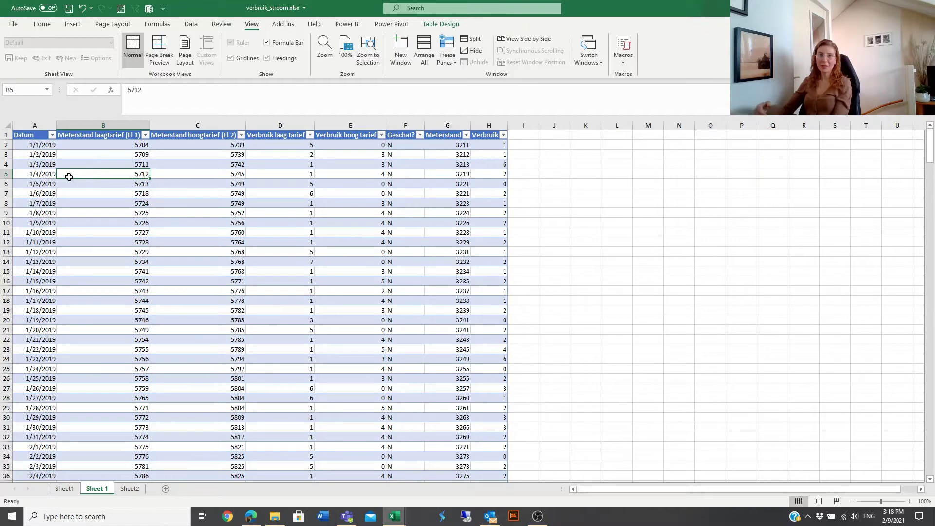
{"action": "left_click", "coordinate": [38, 164]}
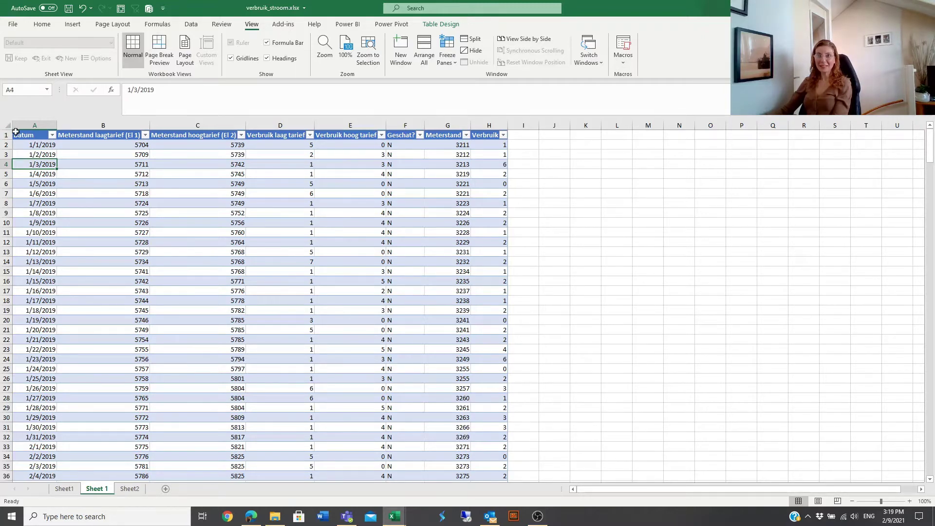
{"action": "left_click", "coordinate": [12, 127]}
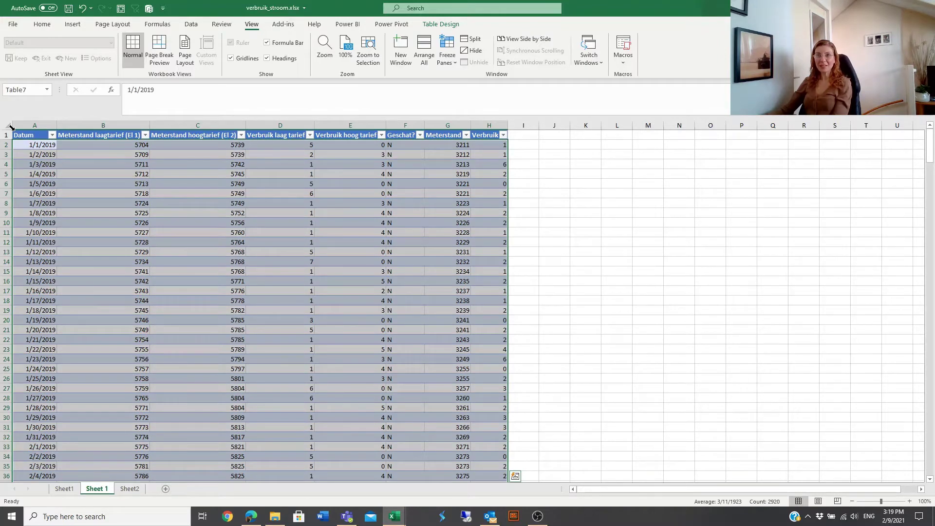
{"action": "left_click", "coordinate": [11, 127]}
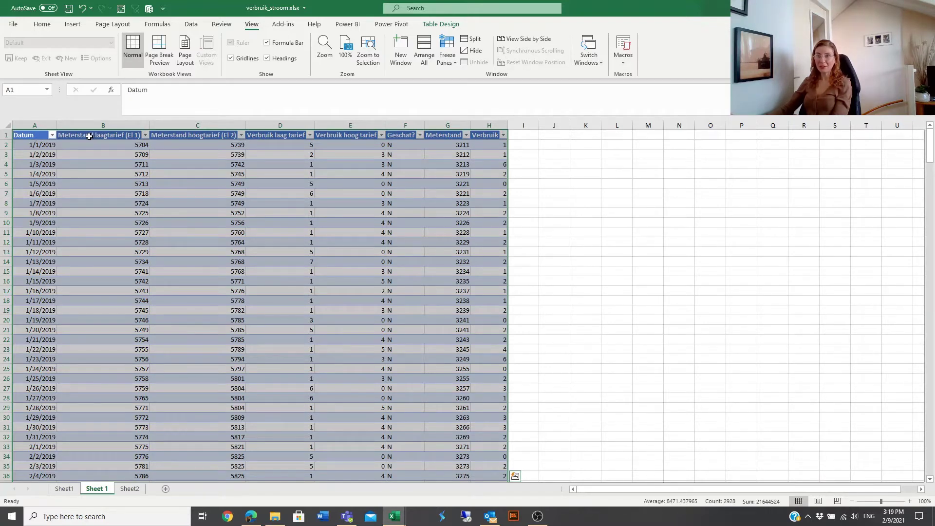
{"action": "left_click", "coordinate": [49, 184]}
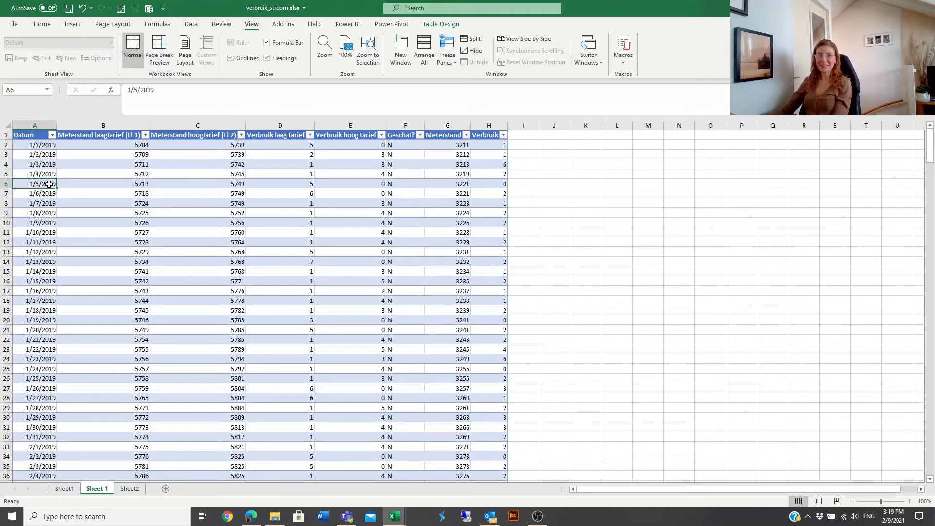
{"action": "key", "text": "ctrl+a"}
{"action": "key", "text": "ctrl+a"}
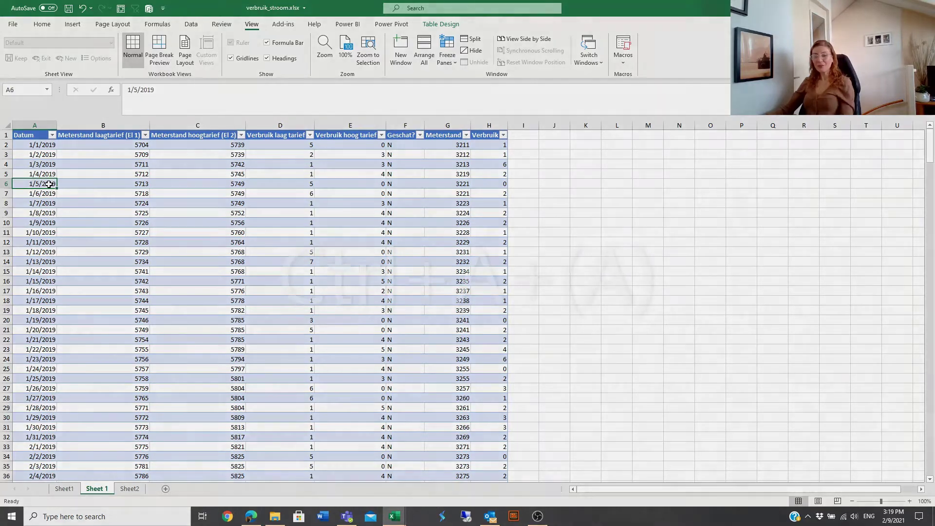
{"action": "key", "text": "ctrl+a"}
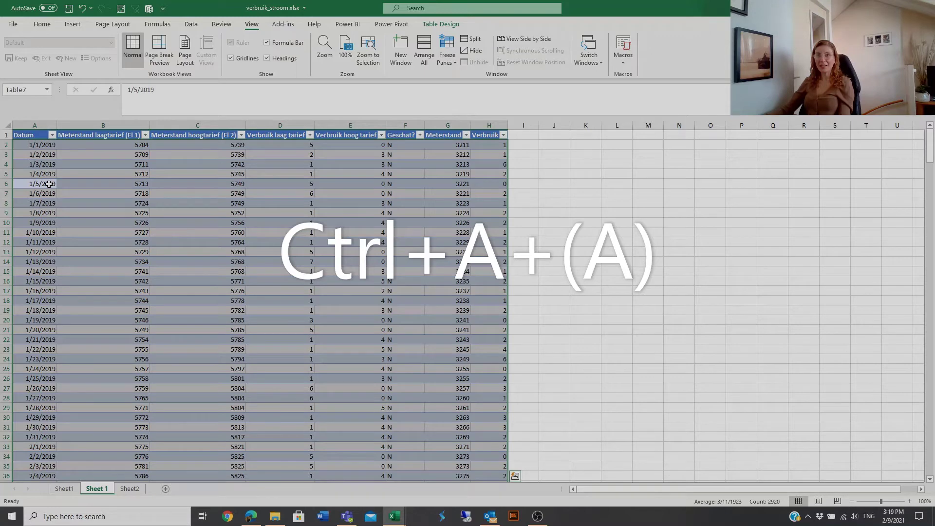
{"action": "key", "text": "ctrl+a"}
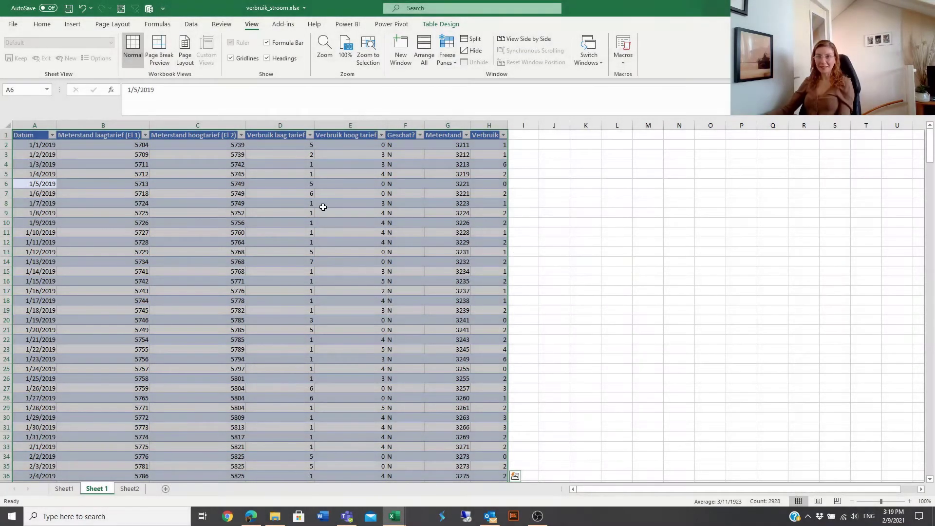
{"action": "left_click", "coordinate": [316, 212]}
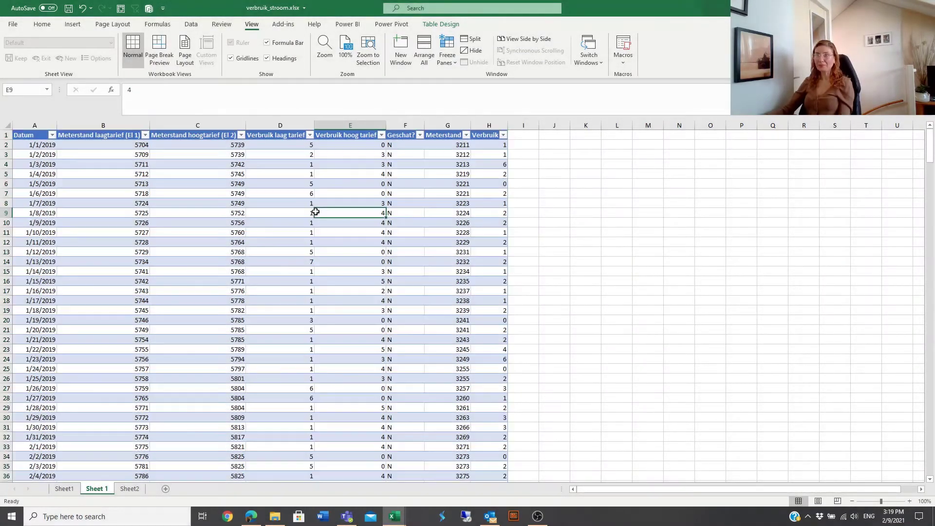
{"action": "left_click", "coordinate": [348, 131]}
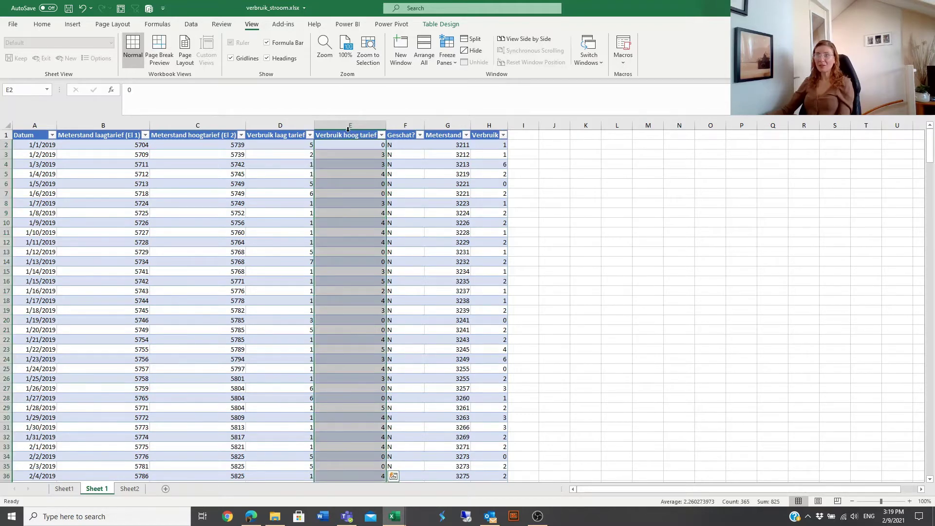
{"action": "left_click", "coordinate": [347, 129]}
{"action": "left_click", "coordinate": [73, 260]}
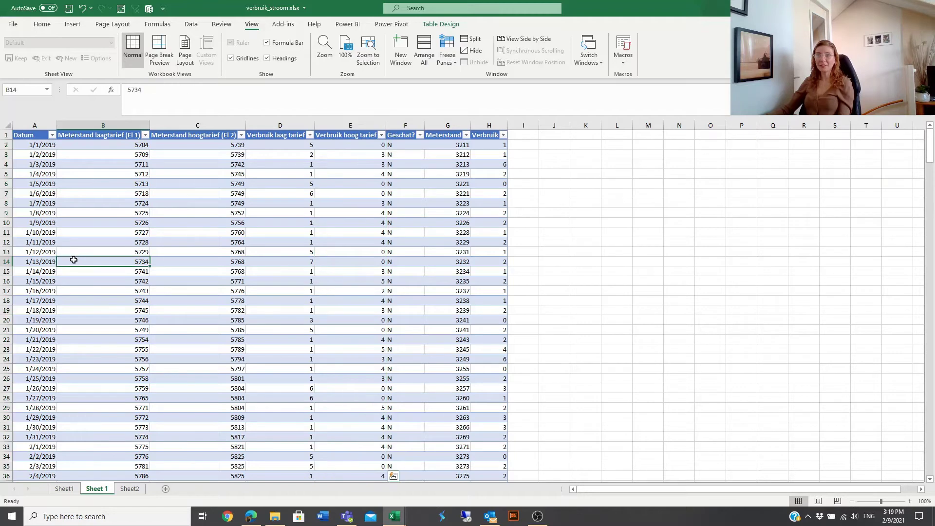
{"action": "left_click", "coordinate": [12, 204]}
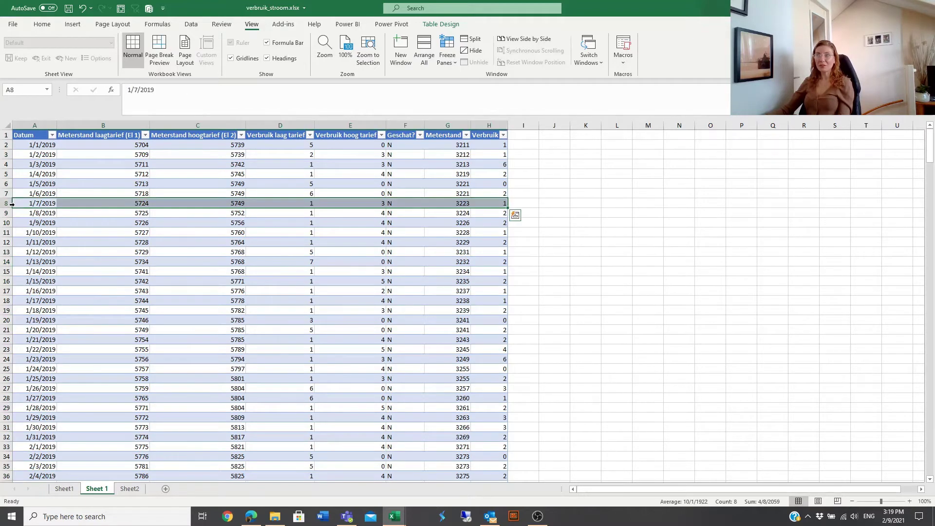
{"action": "left_click", "coordinate": [350, 171]}
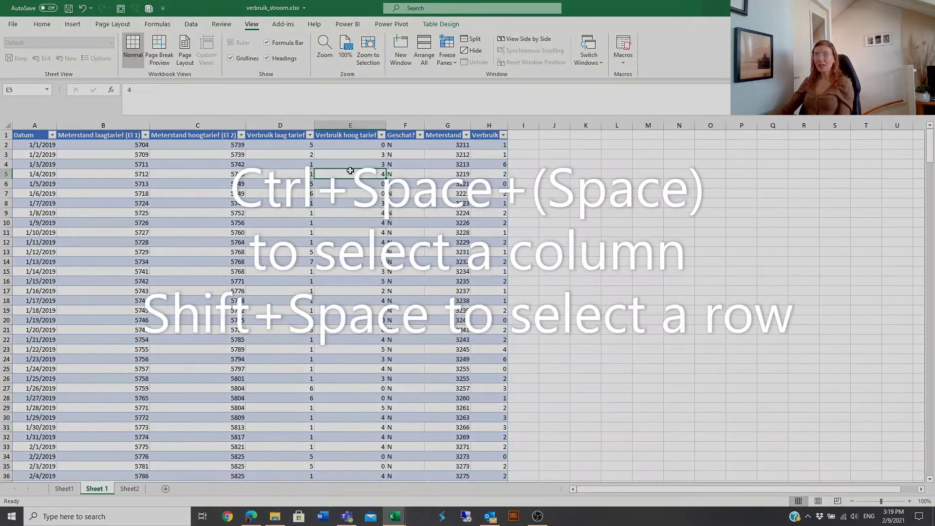
{"action": "key", "text": "ctrl+space"}
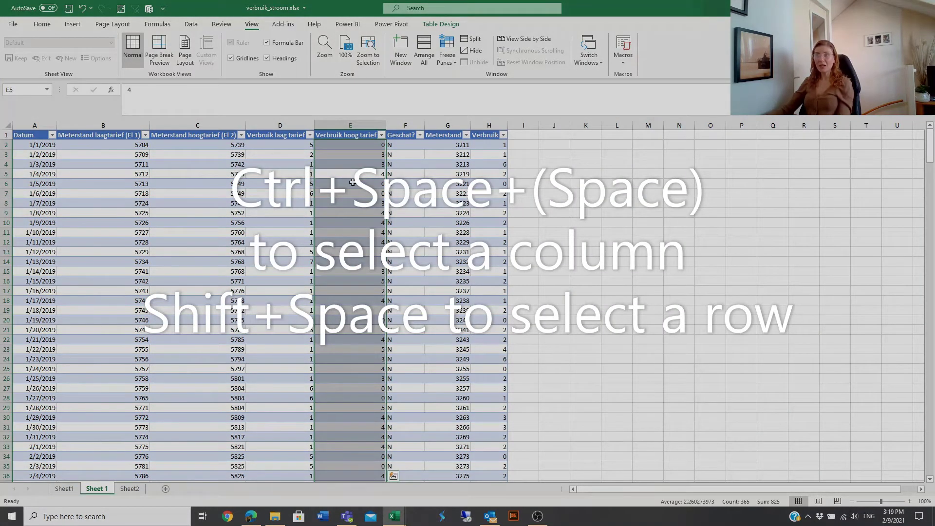
{"action": "key", "text": "ctrl+space"}
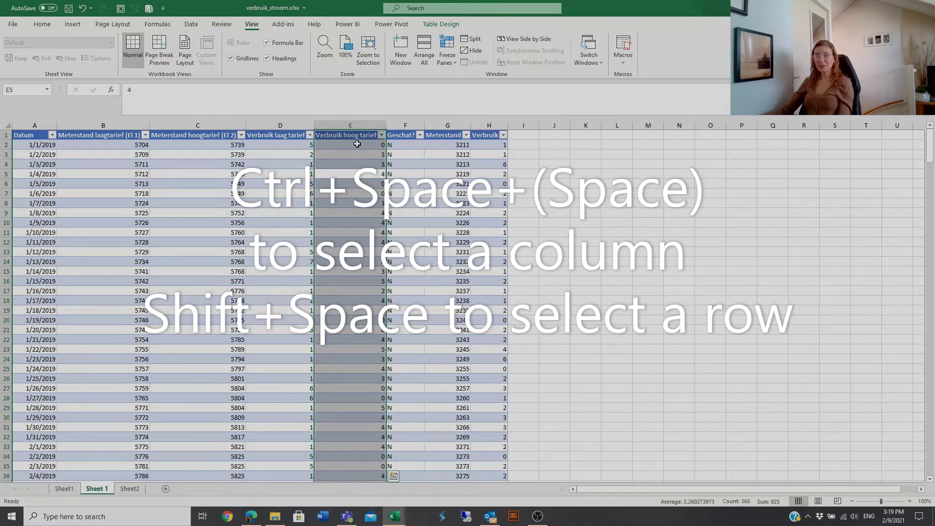
{"action": "left_click", "coordinate": [37, 213]}
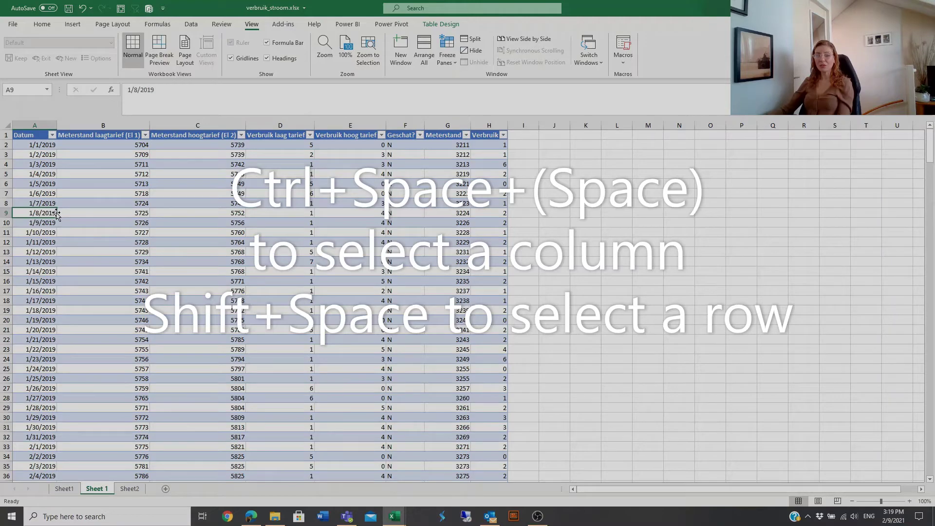
{"action": "key", "text": "shift+space"}
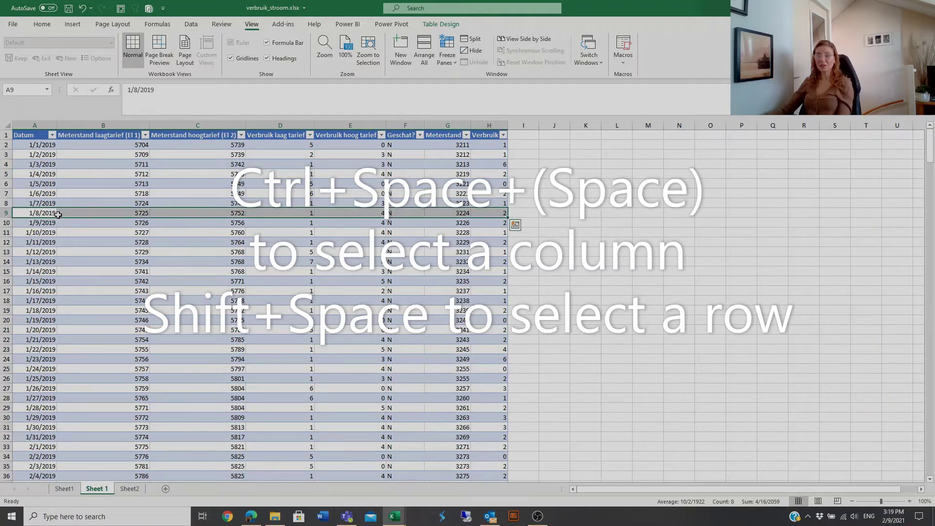
{"action": "left_click", "coordinate": [258, 269]}
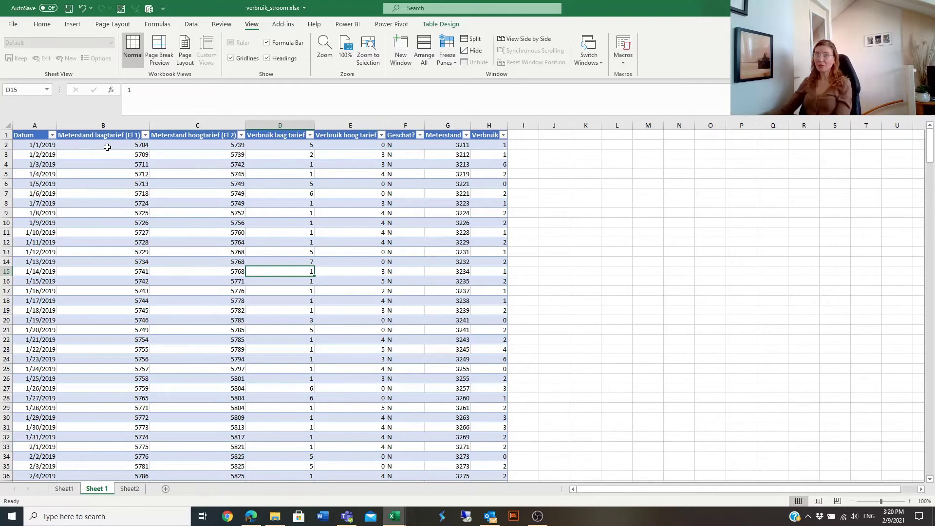
Enter the header 'price' in cell I1 so the table extends to column I.
{"action": "left_click", "coordinate": [455, 204]}
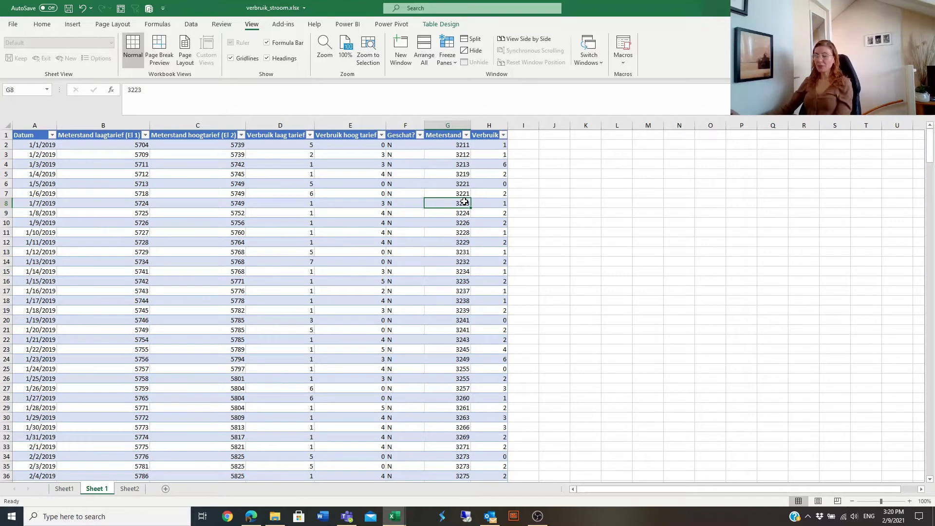
{"action": "left_click", "coordinate": [524, 135]}
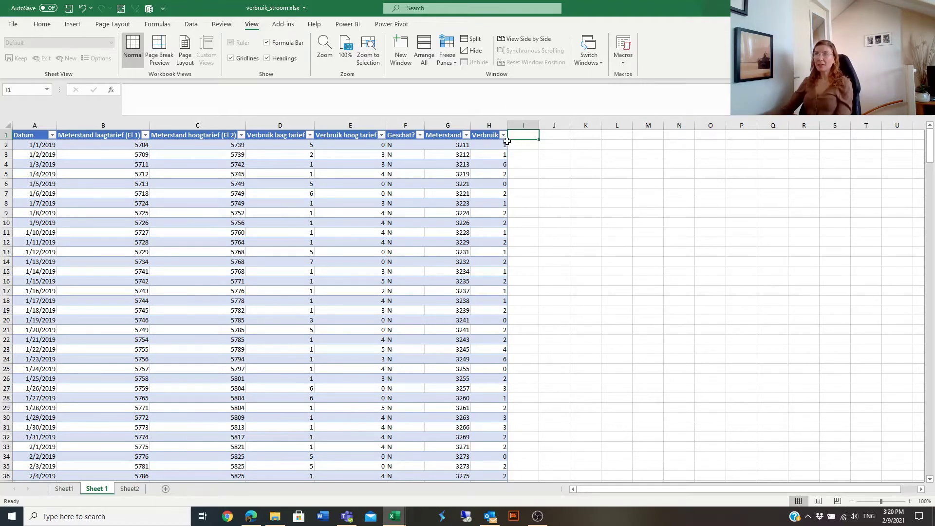
{"action": "type", "text": "pr"}
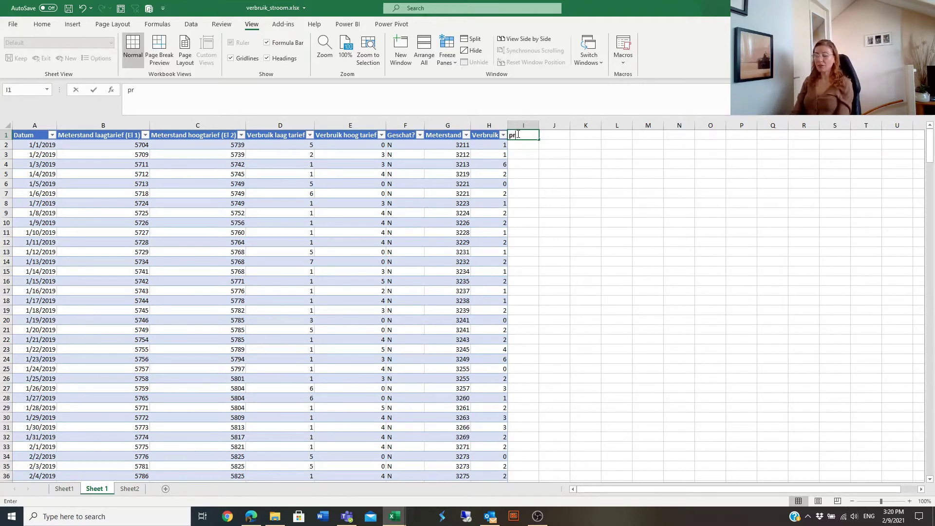
{"action": "type", "text": "ice"}
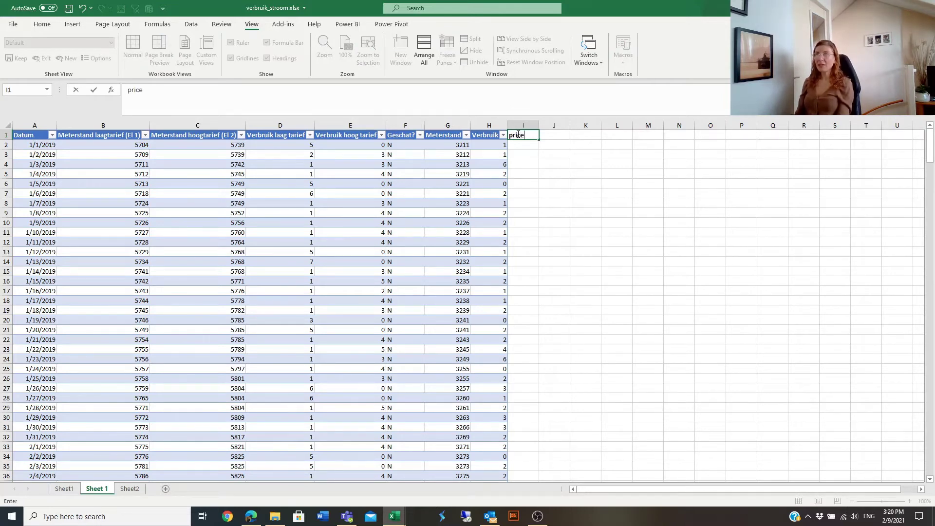
{"action": "key", "text": "Return"}
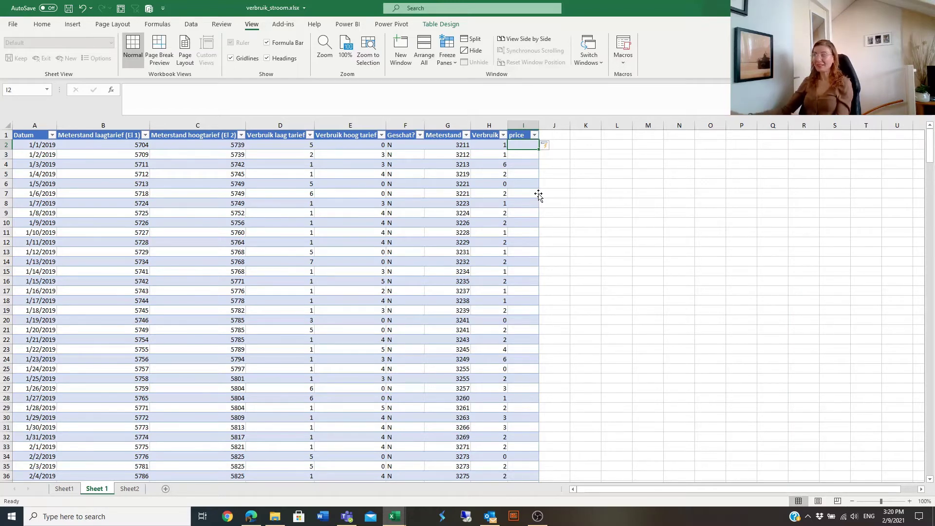
Enter =0.11934 in I2 so the price column fills automatically.
{"action": "left_click", "coordinate": [160, 94]}
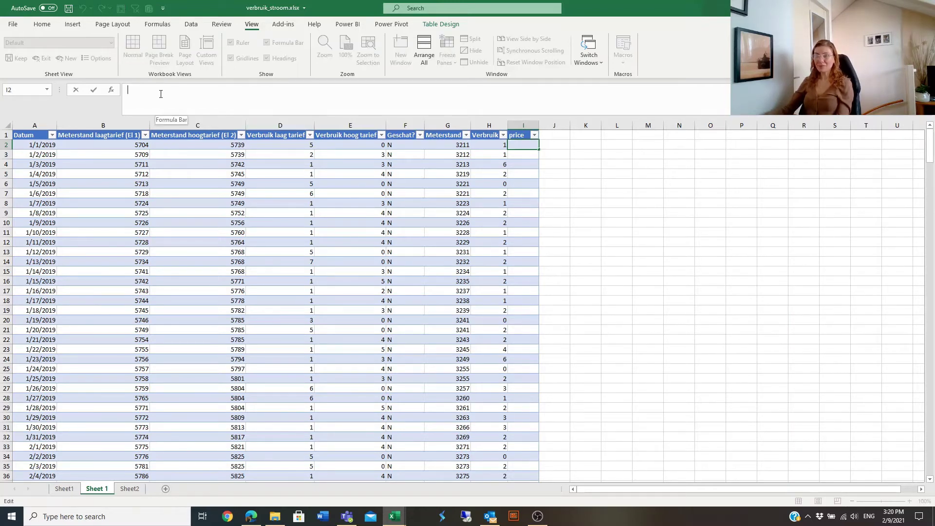
{"action": "type", "text": "=0.119"}
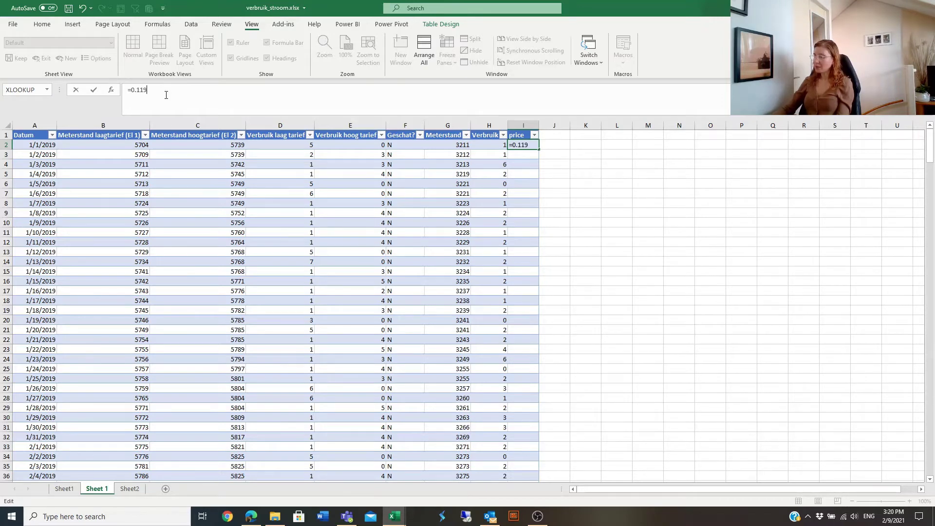
{"action": "type", "text": "34"}
{"action": "key", "text": "Return"}
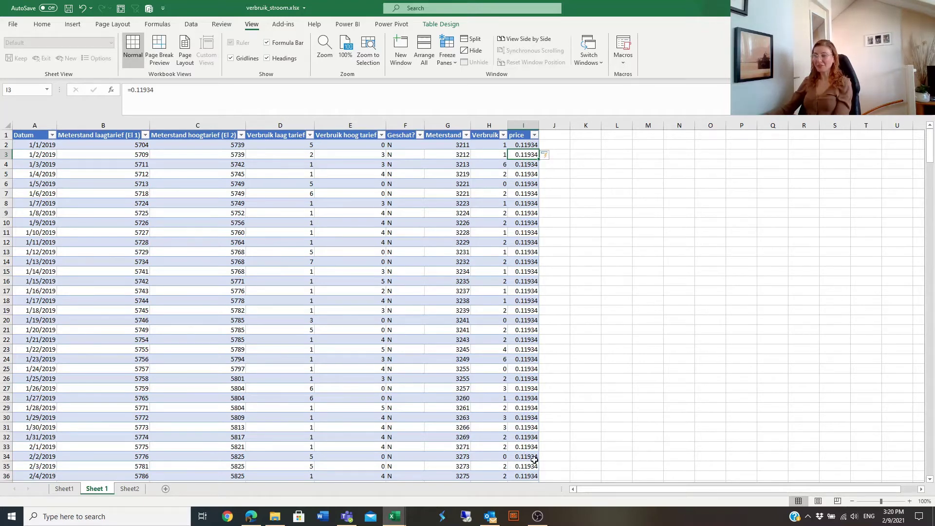
Correct the price in I13 to 0.11938 so the whole column updates.
{"action": "left_click", "coordinate": [521, 144]}
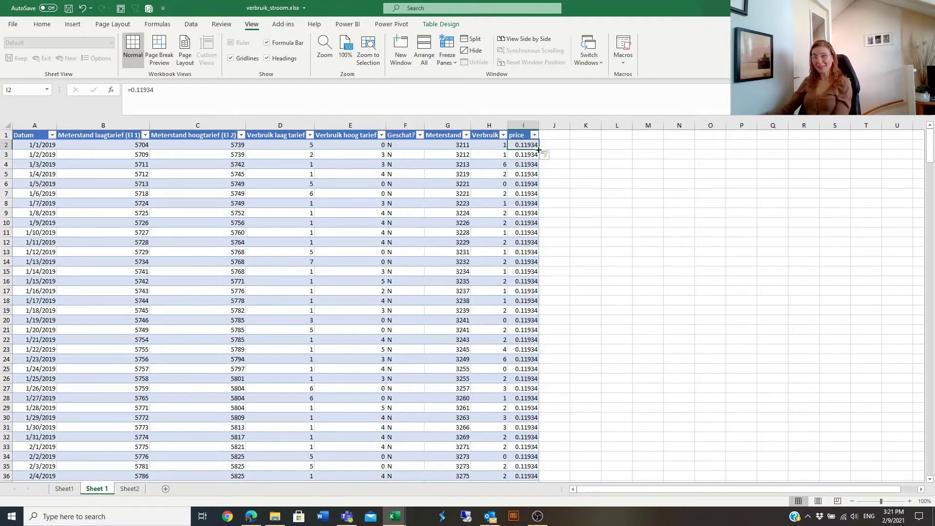
{"action": "left_click", "coordinate": [518, 154]}
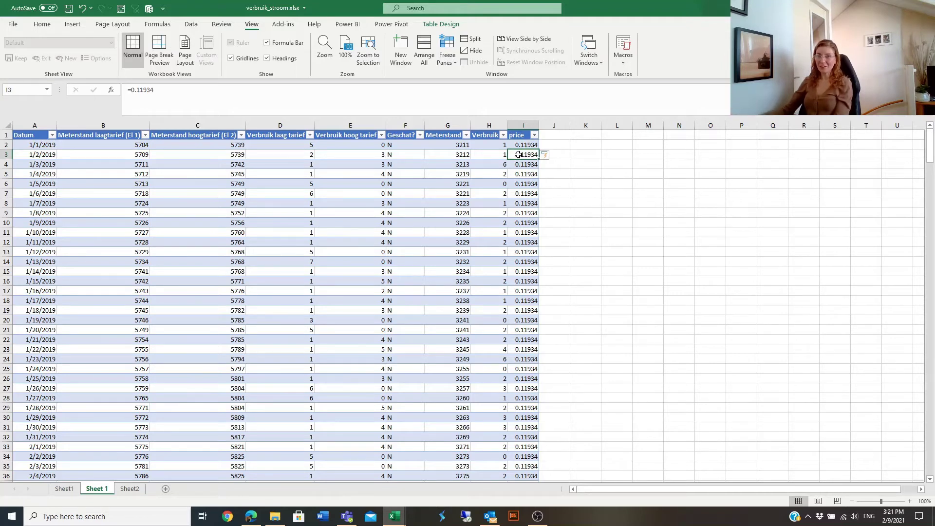
{"action": "left_click", "coordinate": [514, 252]}
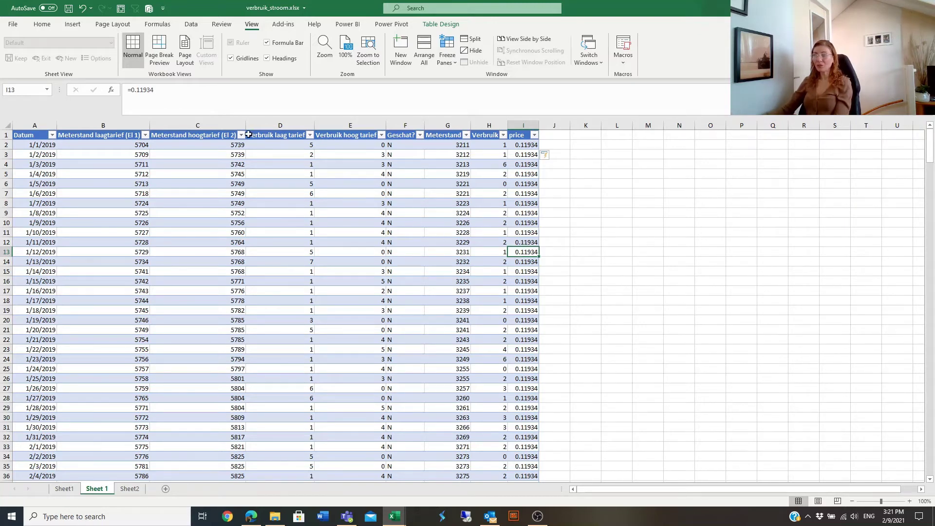
{"action": "left_click", "coordinate": [170, 89]}
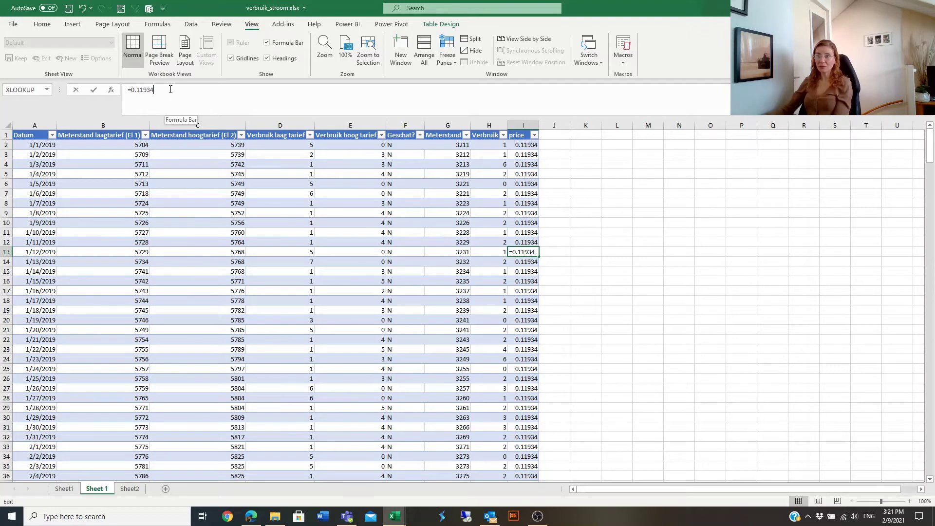
{"action": "key", "text": "BackSpace"}
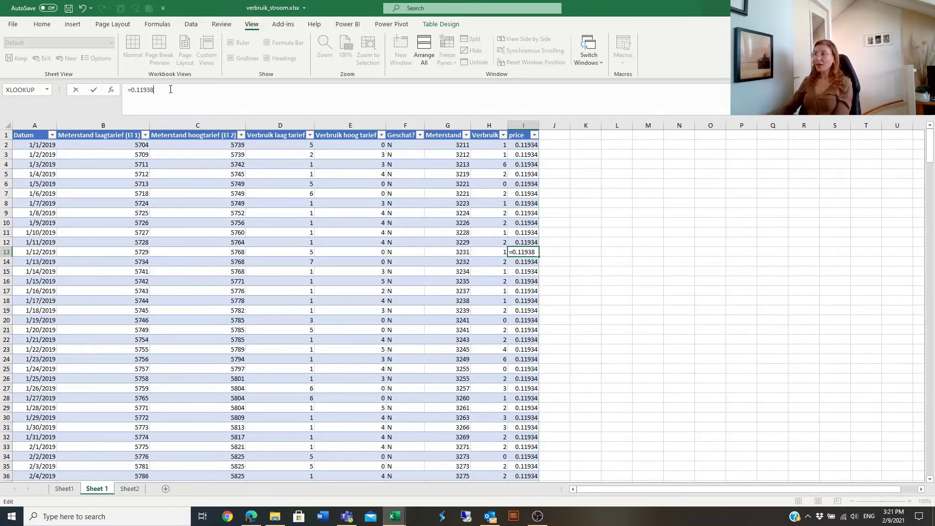
{"action": "key", "text": "Return"}
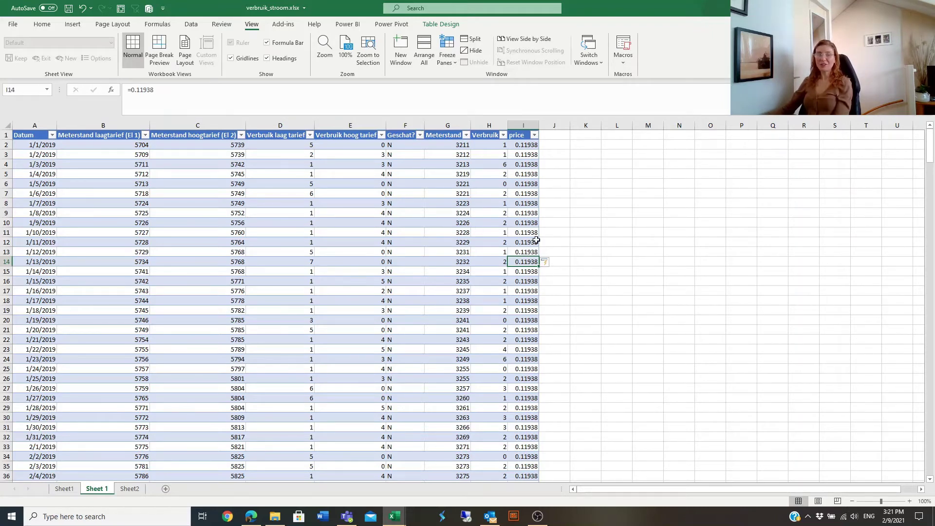
{"action": "left_click", "coordinate": [516, 203]}
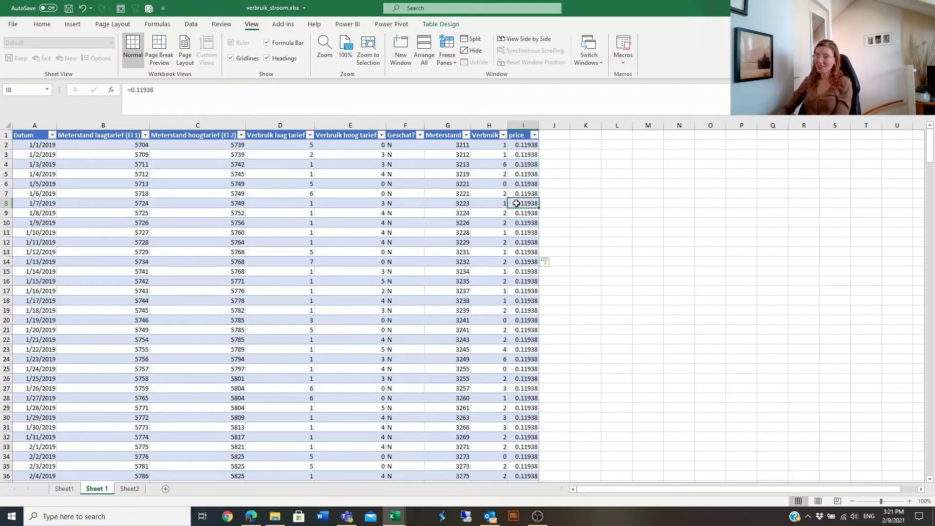
Select a cell in the readings table and show its Table Design options, named Table7.
{"action": "left_click", "coordinate": [89, 188]}
{"action": "left_click", "coordinate": [34, 147]}
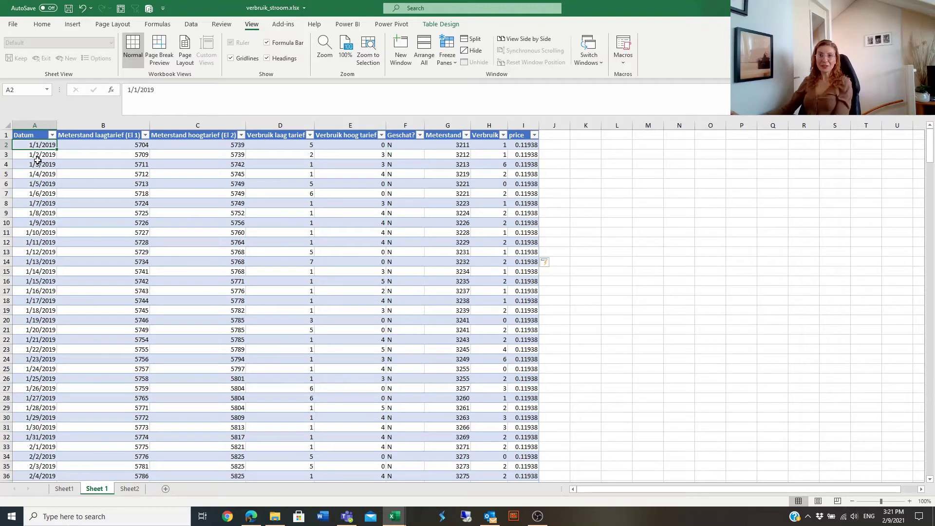
{"action": "left_click", "coordinate": [36, 194]}
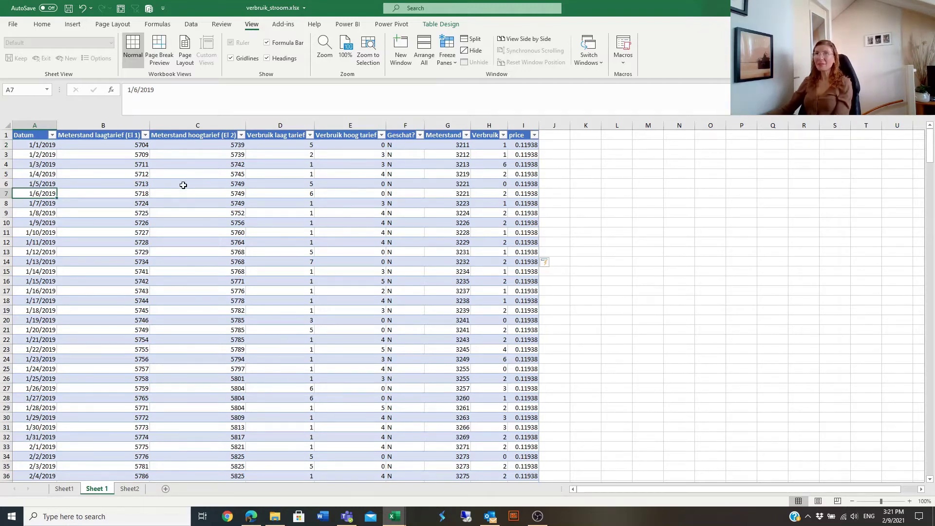
{"action": "left_click", "coordinate": [100, 195]}
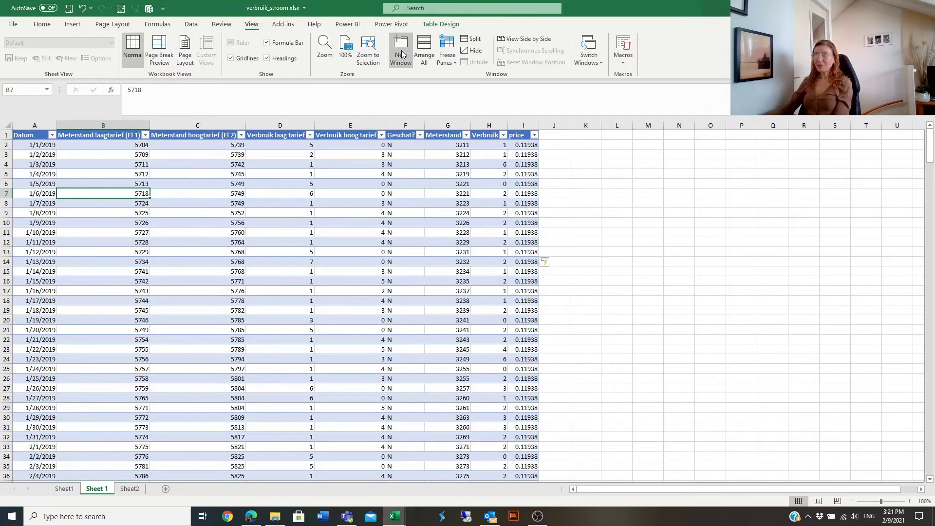
{"action": "left_click", "coordinate": [440, 25]}
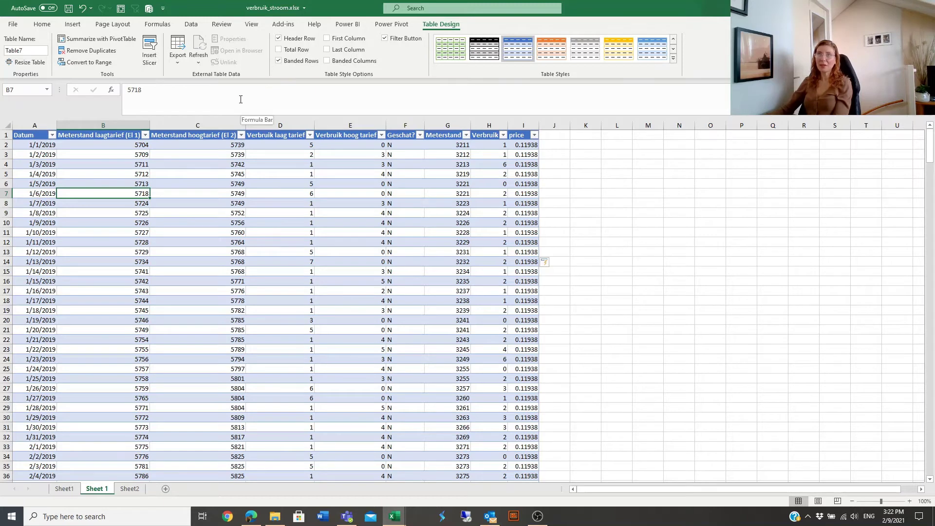
Convert the meter table back to a normal range.
{"action": "left_click", "coordinate": [100, 172]}
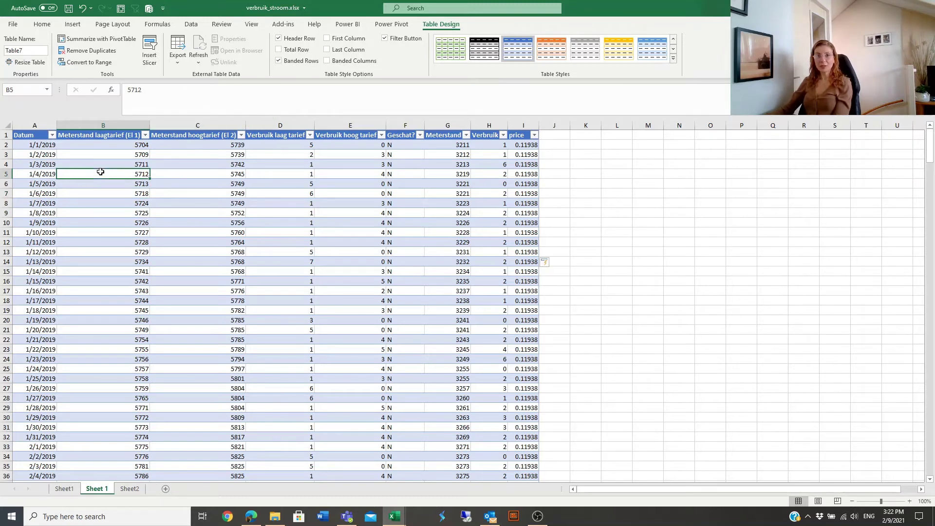
{"action": "left_click", "coordinate": [82, 62]}
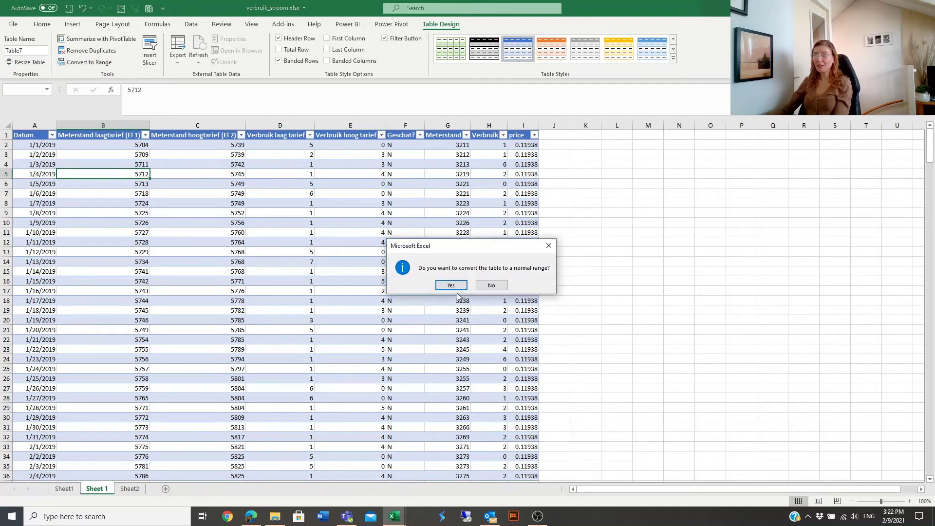
{"action": "left_click", "coordinate": [448, 285]}
{"action": "left_click", "coordinate": [162, 211]}
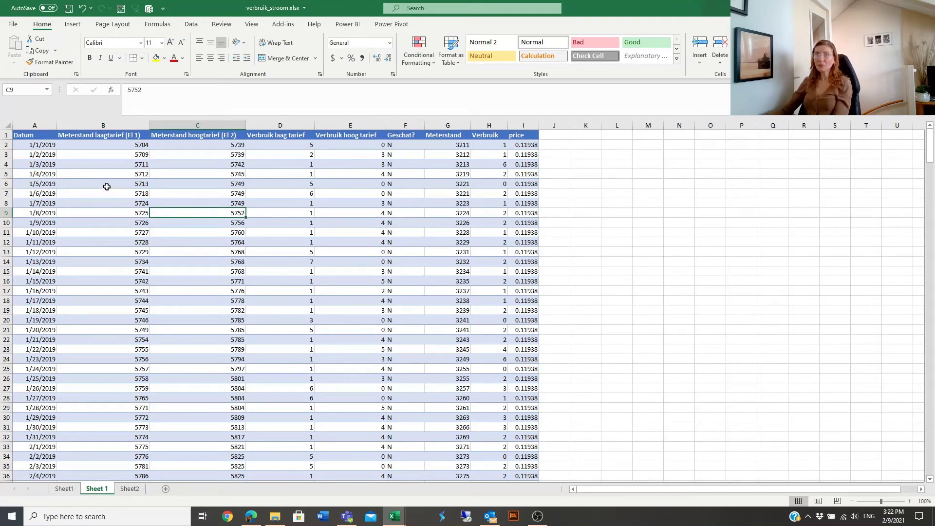
Recreate the table from the readings range with Ctrl+T, now named Table8.
{"action": "left_click_drag", "start_coordinate": [104, 185], "coordinate": [110, 213]}
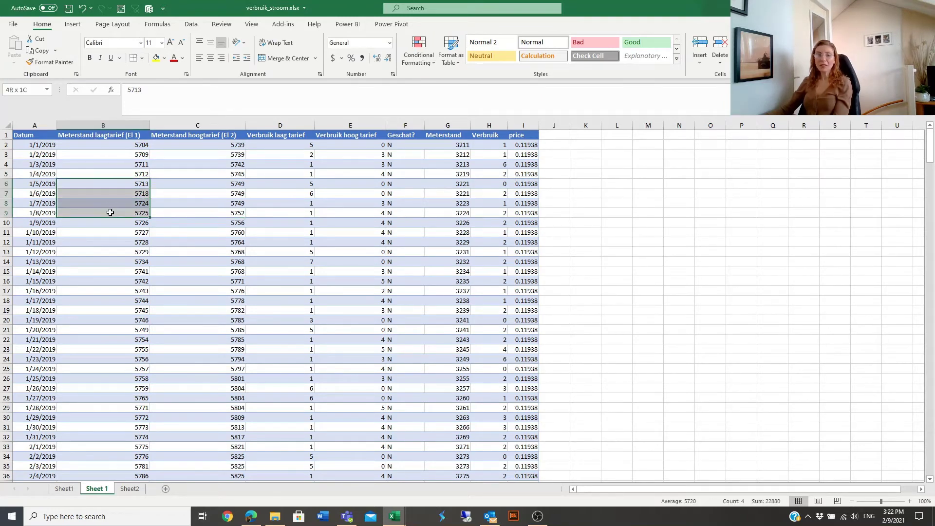
{"action": "left_click", "coordinate": [208, 194]}
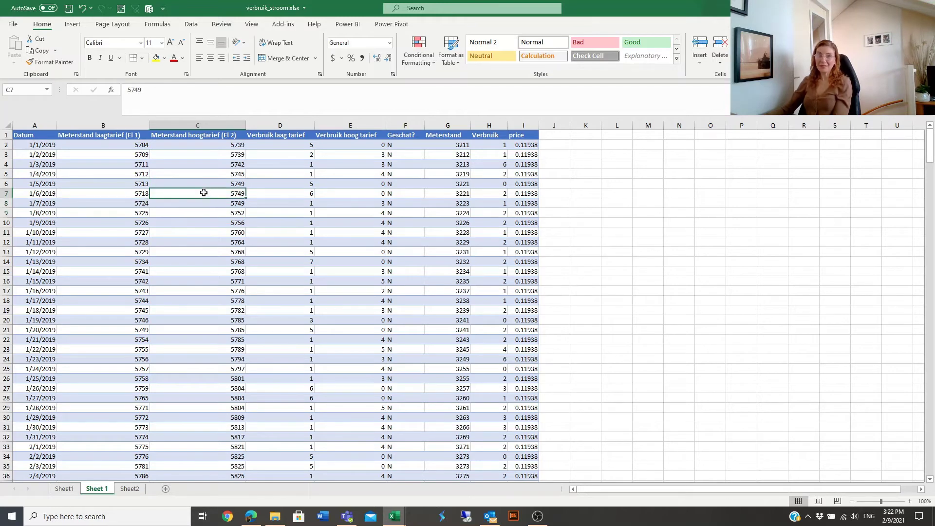
{"action": "left_click", "coordinate": [109, 183]}
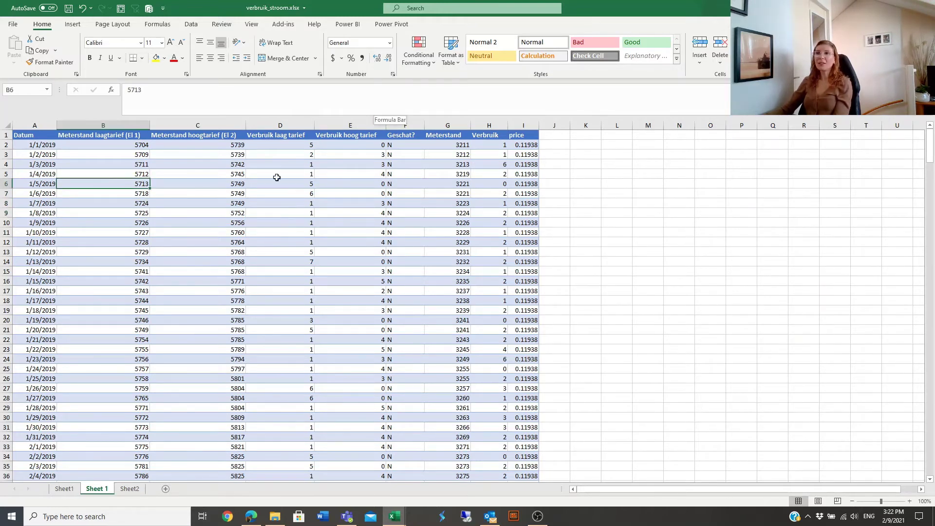
{"action": "left_click", "coordinate": [156, 193]}
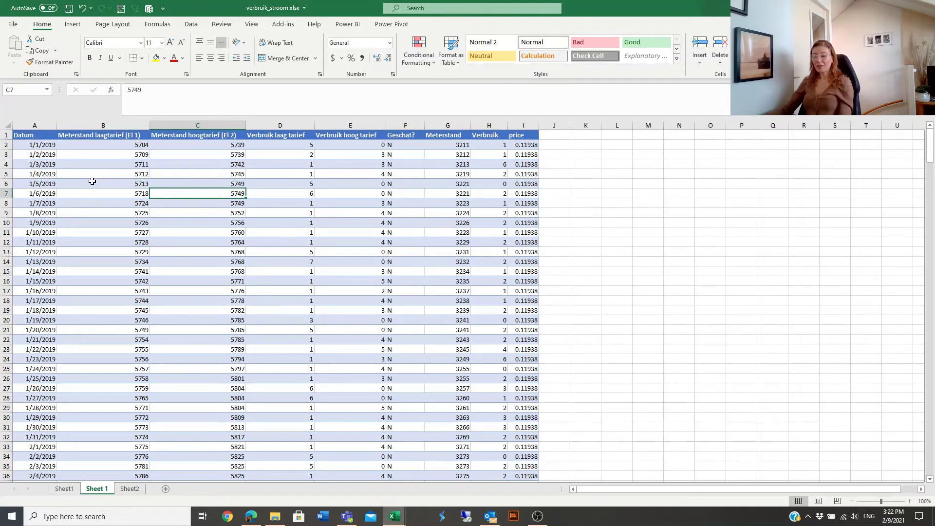
{"action": "key", "text": "ctrl+t"}
{"action": "key", "text": "Return"}
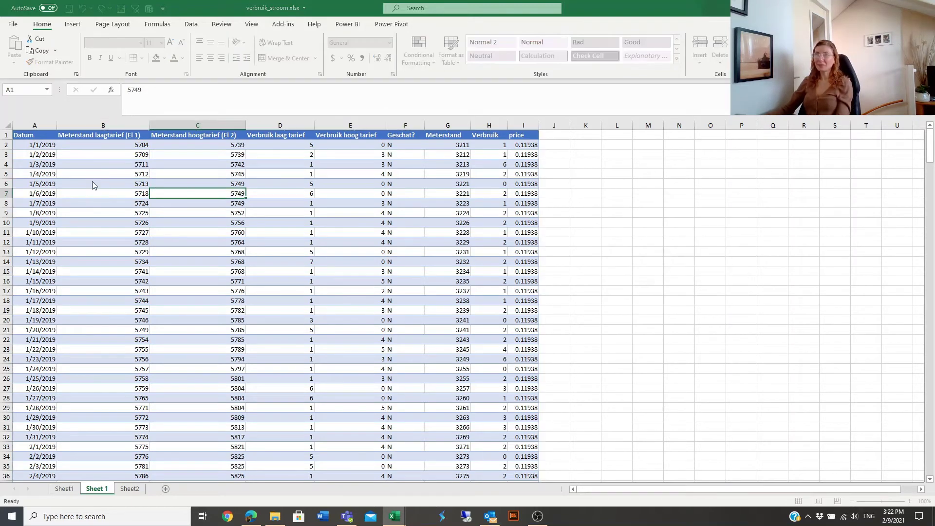
{"action": "left_click", "coordinate": [125, 206]}
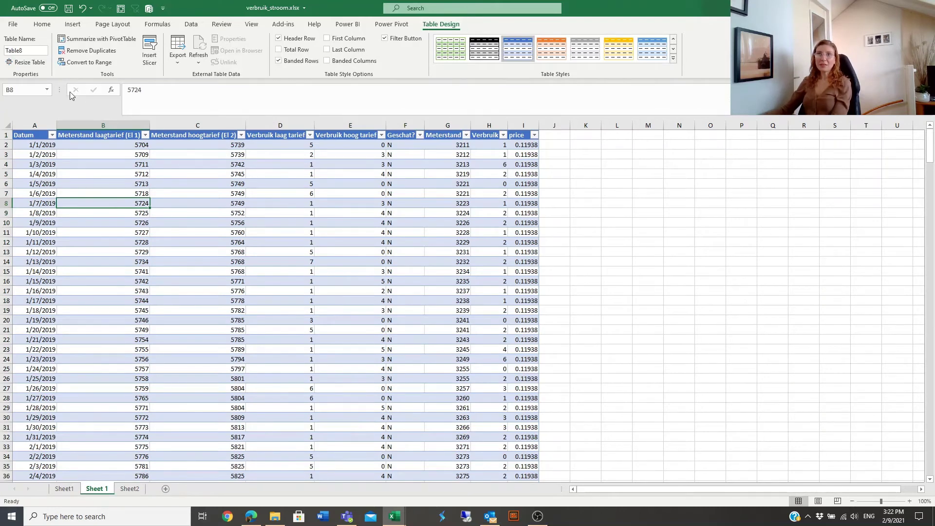
Change the Table Name from Table8 to 'stroom'.
{"action": "left_click", "coordinate": [6, 50]}
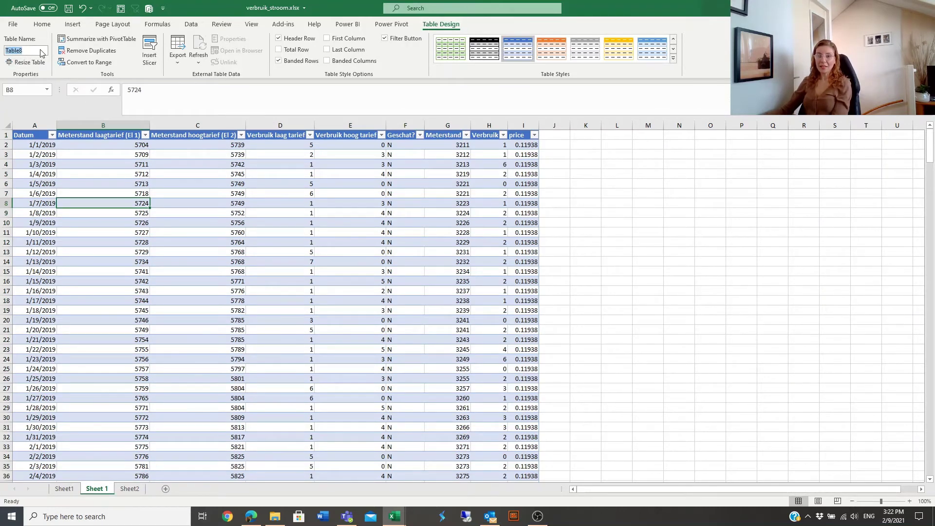
{"action": "type", "text": "stroom"}
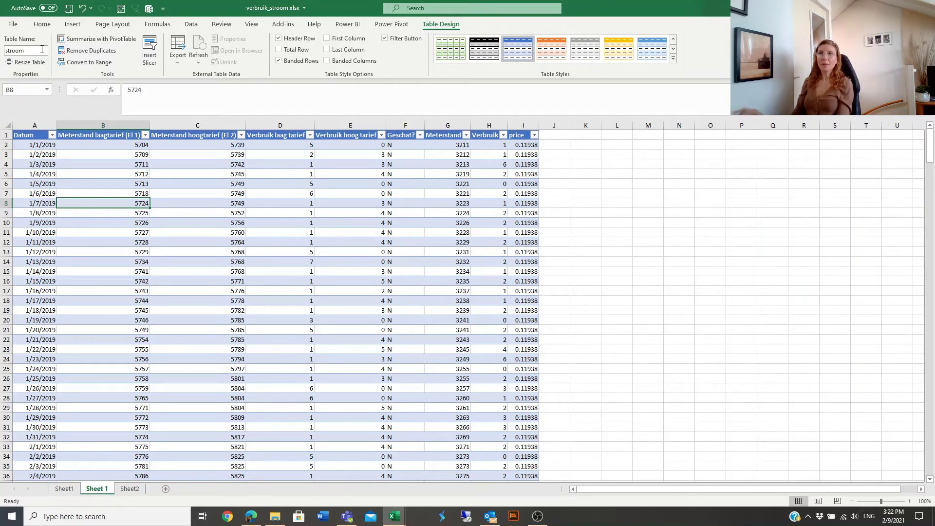
{"action": "key", "text": "Return"}
{"action": "left_click", "coordinate": [53, 164]}
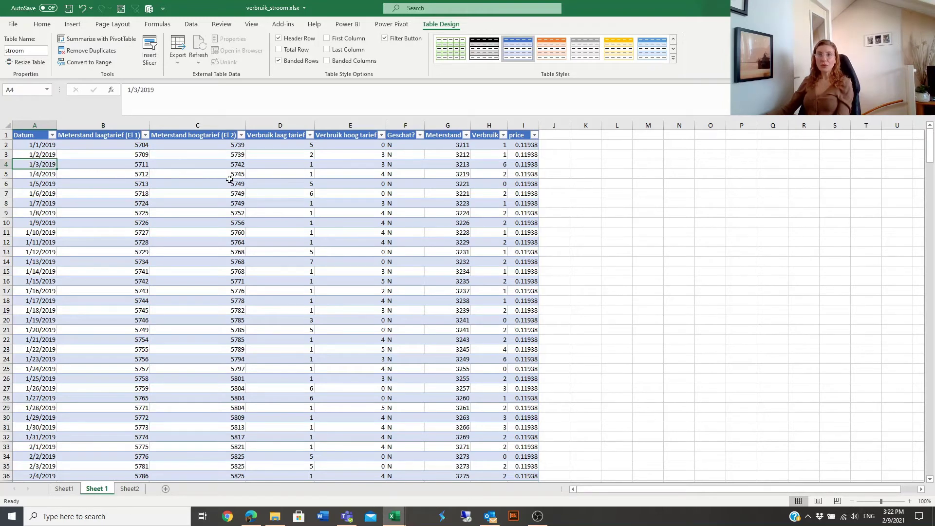
{"action": "left_click", "coordinate": [112, 204]}
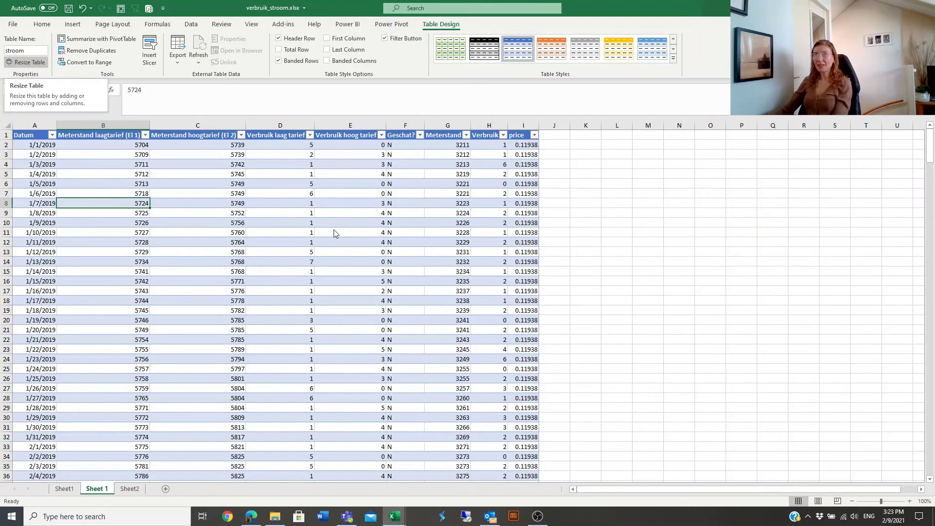
{"action": "key", "text": "alt+j"}
{"action": "key", "text": "t"}
{"action": "key", "text": "e"}
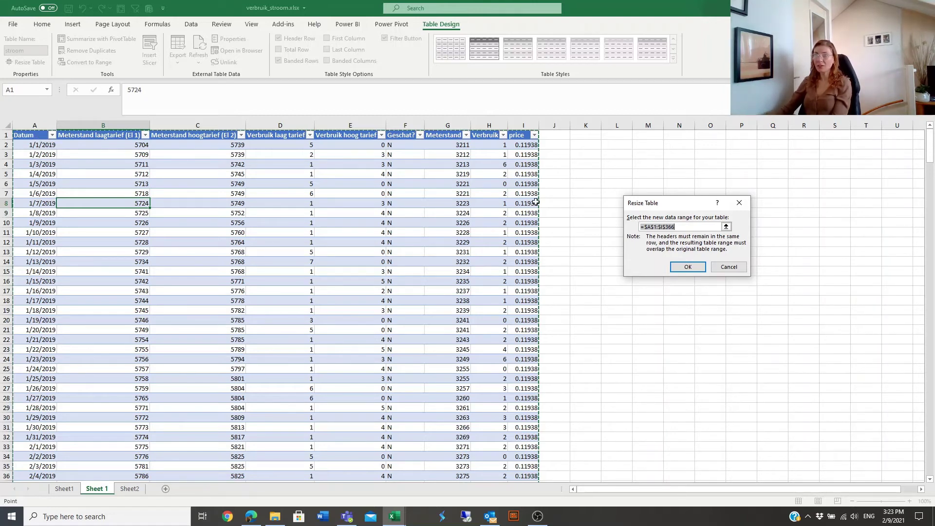
{"action": "left_click", "coordinate": [689, 267]}
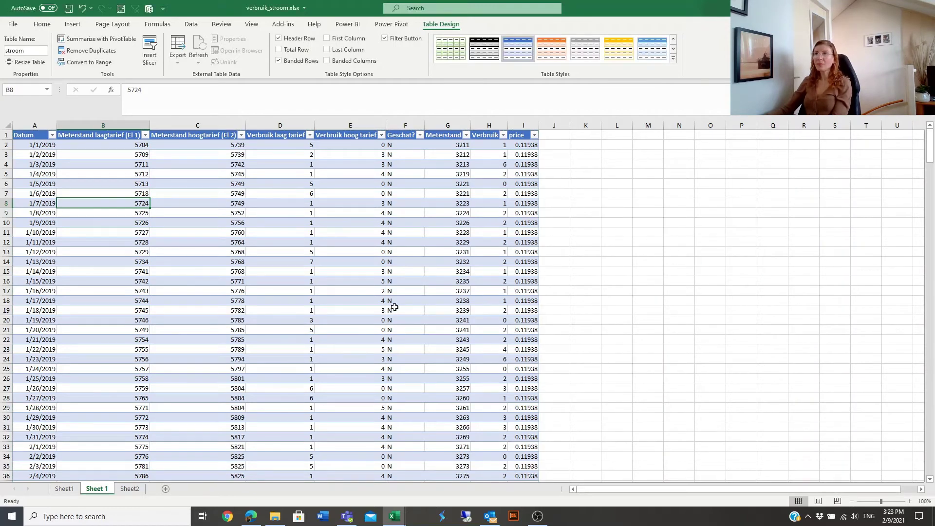
{"action": "left_click", "coordinate": [405, 261]}
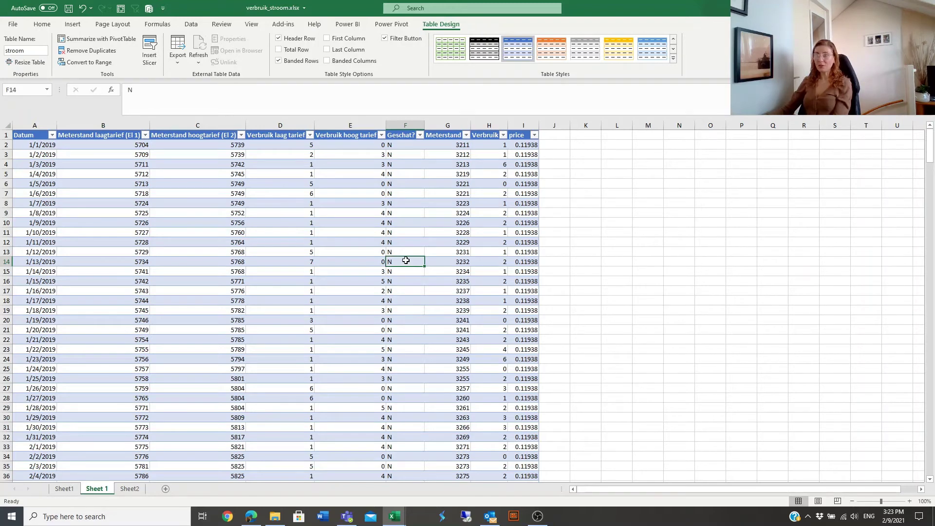
Select the whole stroom table and add a Sum totals row through Quick Analysis.
{"action": "key", "text": "ctrl+a"}
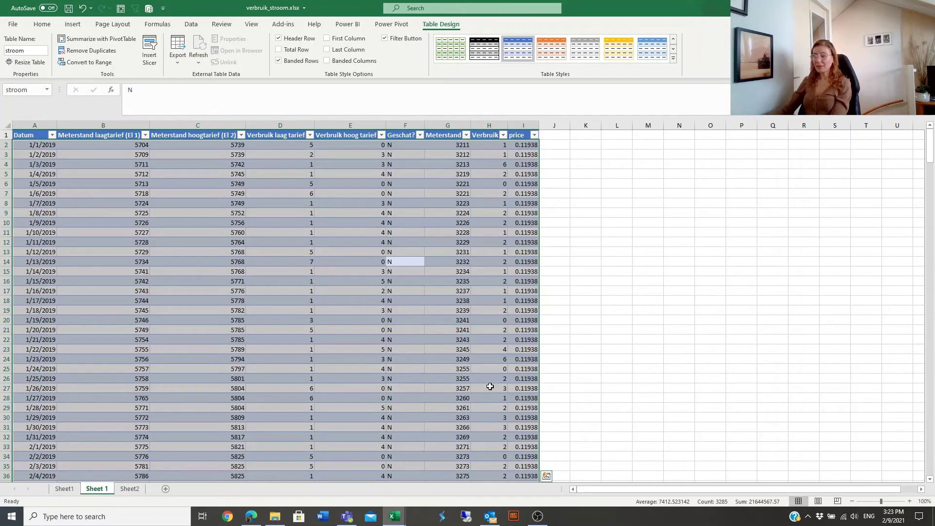
{"action": "left_click", "coordinate": [546, 476]}
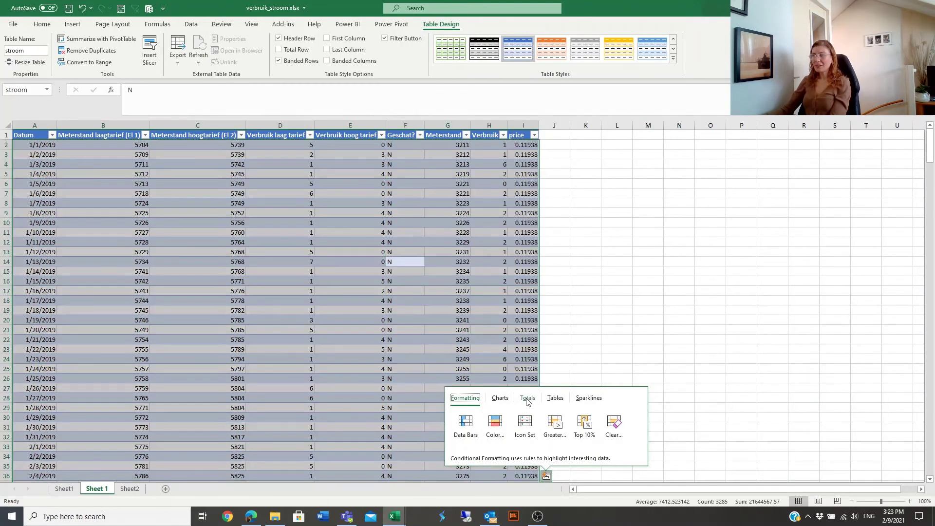
{"action": "left_click", "coordinate": [527, 398]}
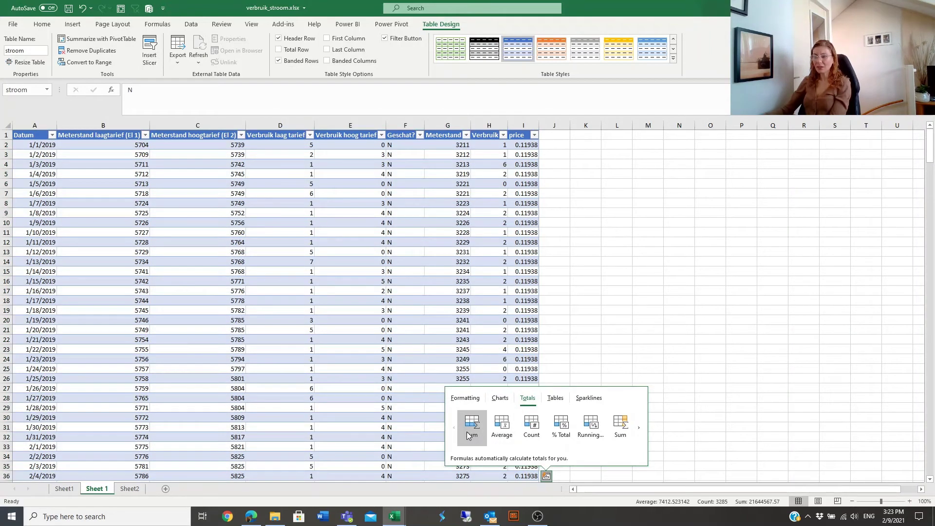
{"action": "left_click", "coordinate": [467, 429]}
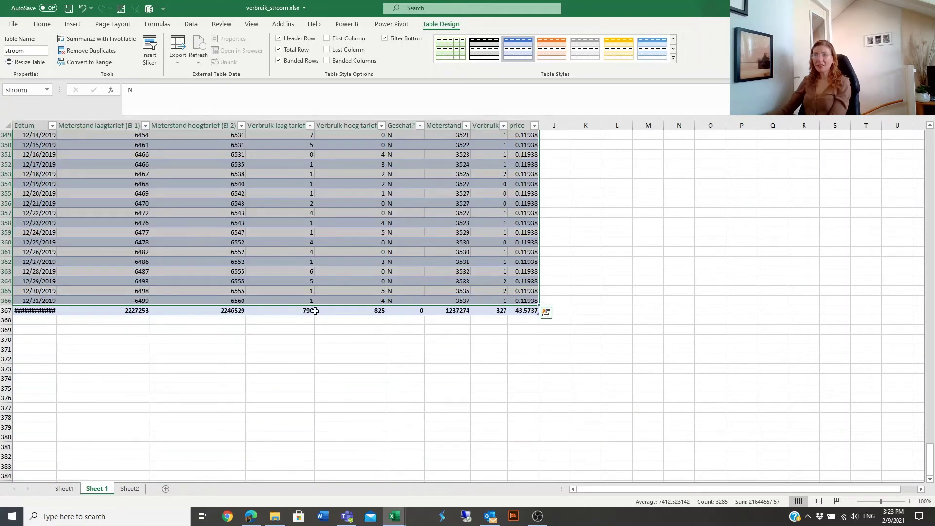
Switch the Verbruik laag tarief total in D367 to Average, then return to the sheet top.
{"action": "left_click", "coordinate": [303, 311]}
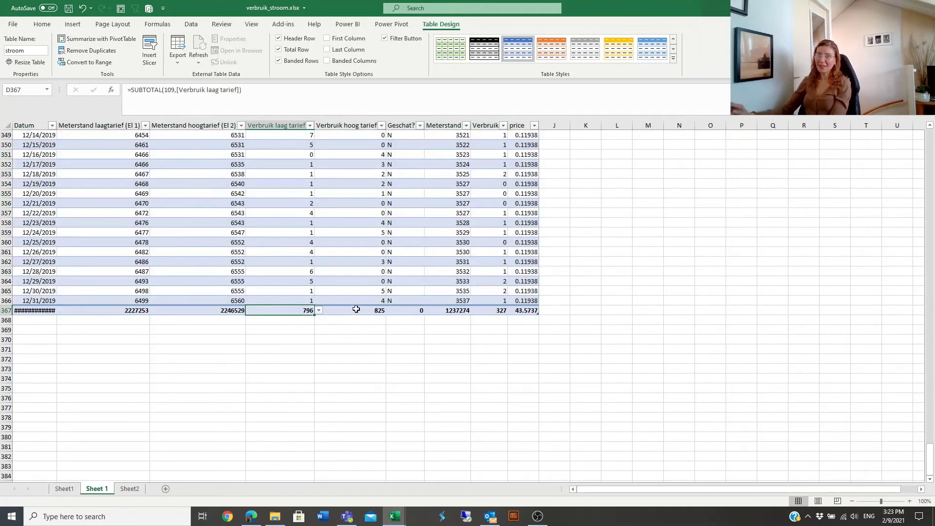
{"action": "scroll", "coordinate": [356, 308], "scroll_direction": "up", "scroll_amount": 3}
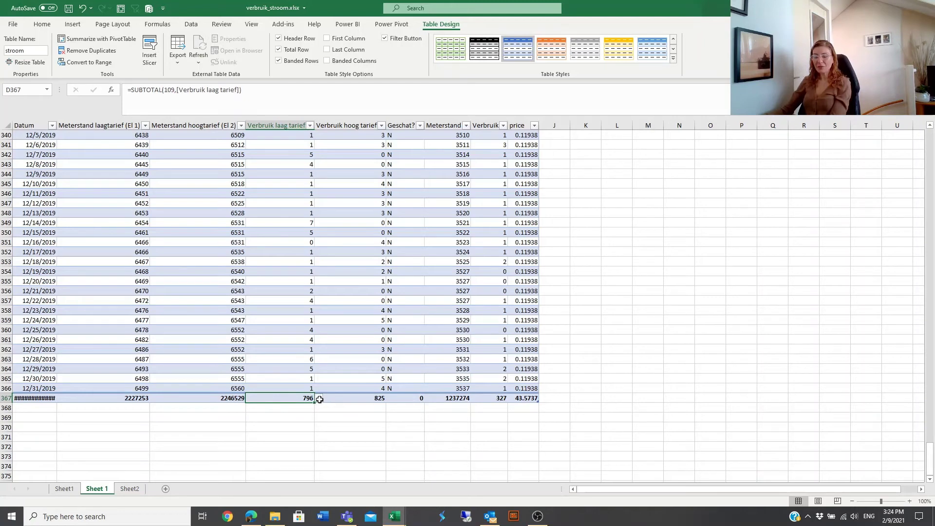
{"action": "left_click", "coordinate": [319, 399]}
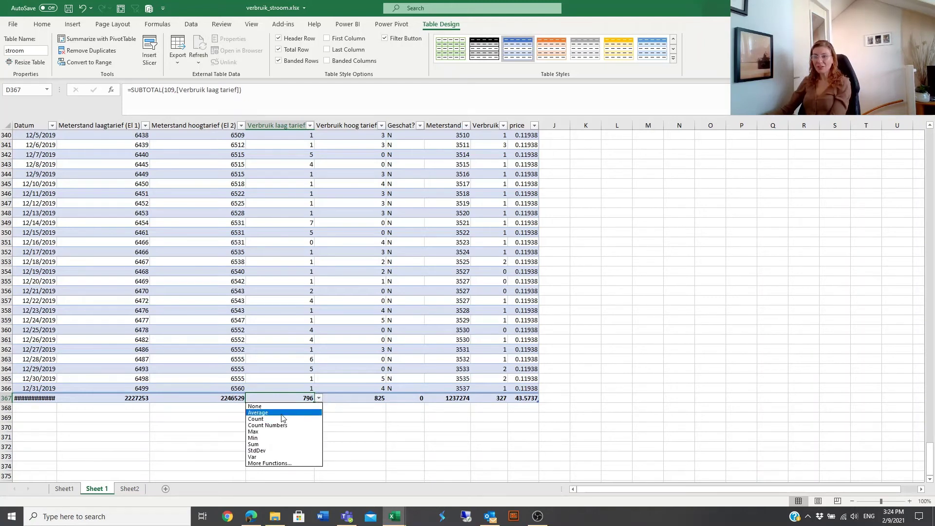
{"action": "left_click", "coordinate": [282, 413]}
{"action": "left_click", "coordinate": [343, 398]}
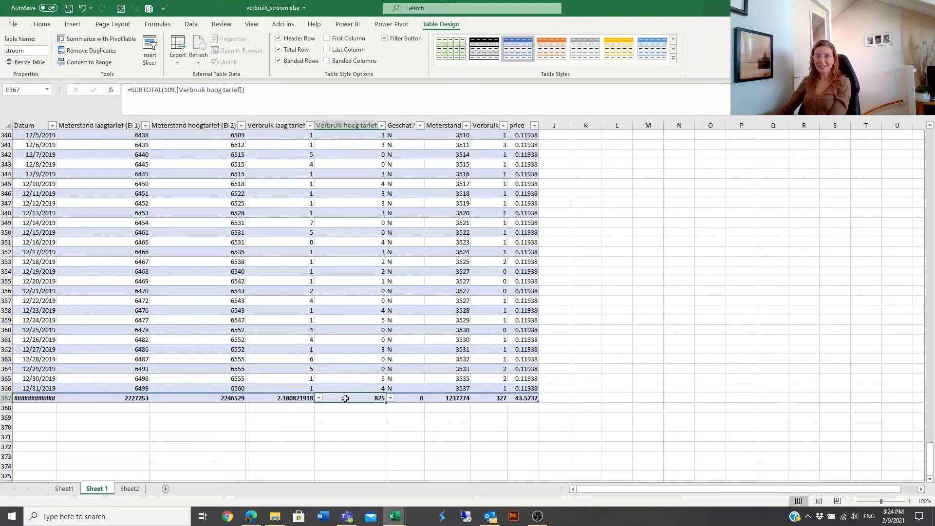
{"action": "left_click", "coordinate": [325, 360]}
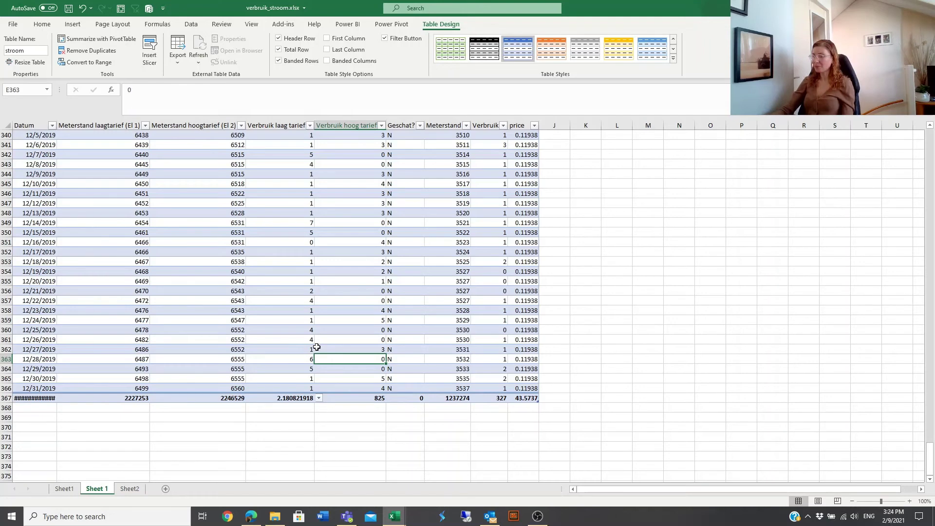
{"action": "key", "text": "ctrl+Home"}
{"action": "left_click", "coordinate": [412, 202]}
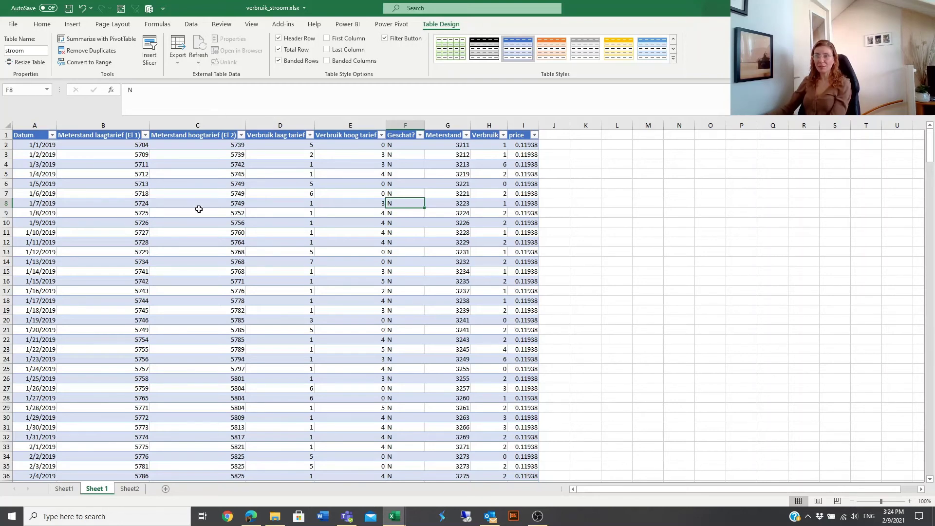
{"action": "left_click", "coordinate": [198, 212]}
{"action": "left_click", "coordinate": [73, 26]}
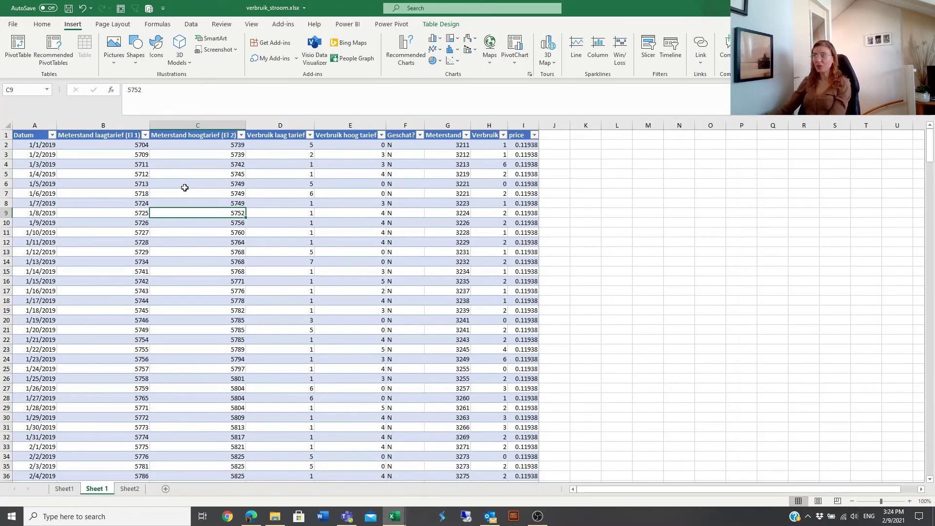
{"action": "left_click", "coordinate": [440, 25]}
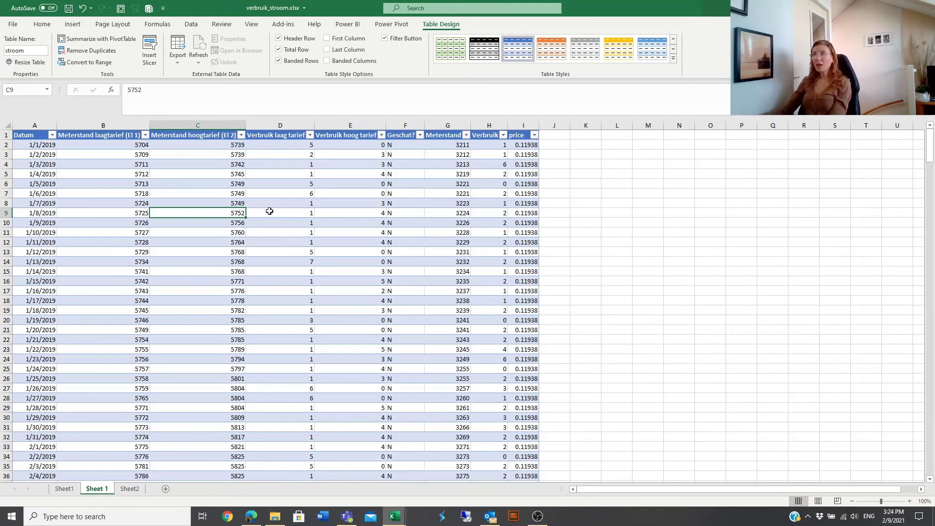
{"action": "left_click", "coordinate": [286, 176]}
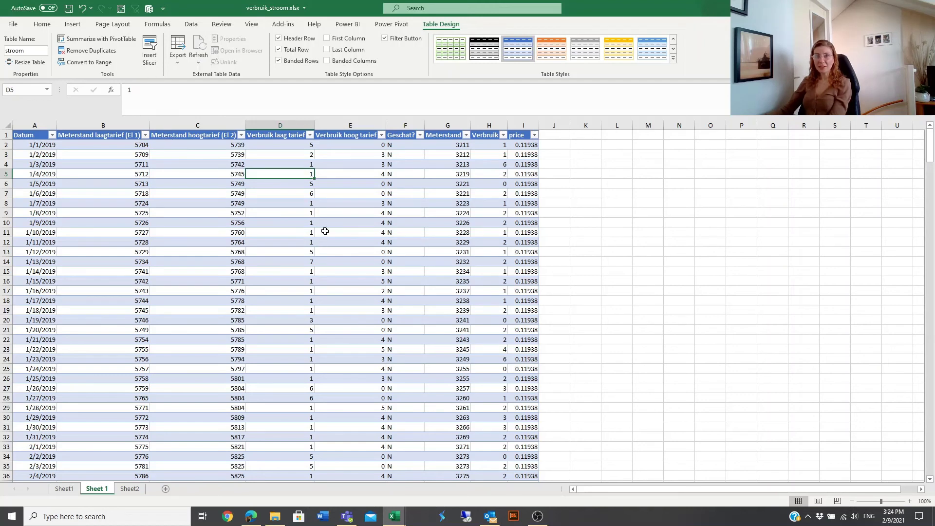
{"action": "left_click", "coordinate": [333, 194]}
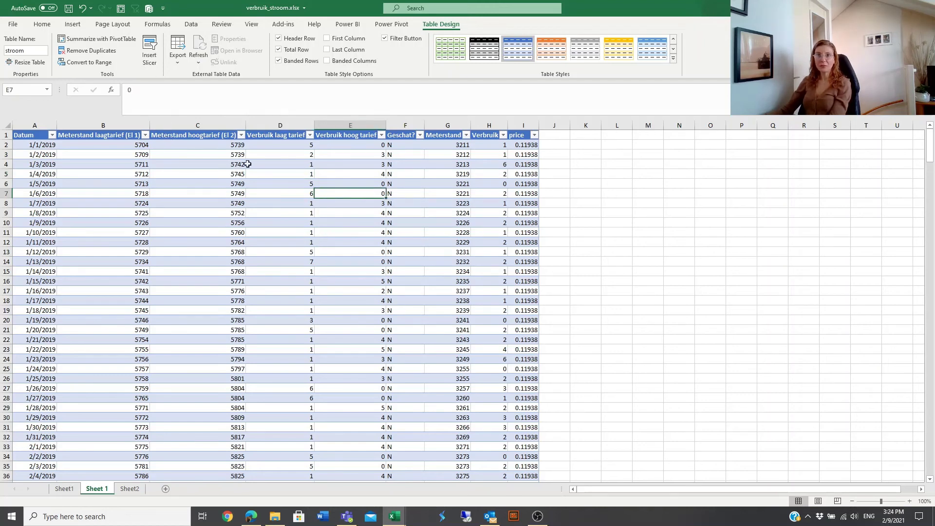
{"action": "left_click", "coordinate": [152, 58]}
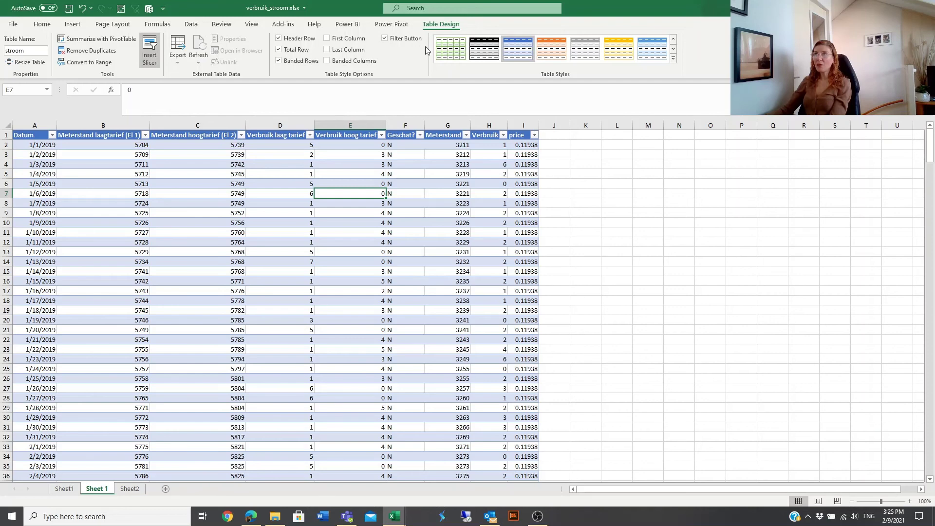
Insert a Datum slicer and place it beside the table over columns L–O.
{"action": "left_click", "coordinate": [151, 55]}
{"action": "left_click", "coordinate": [647, 173]}
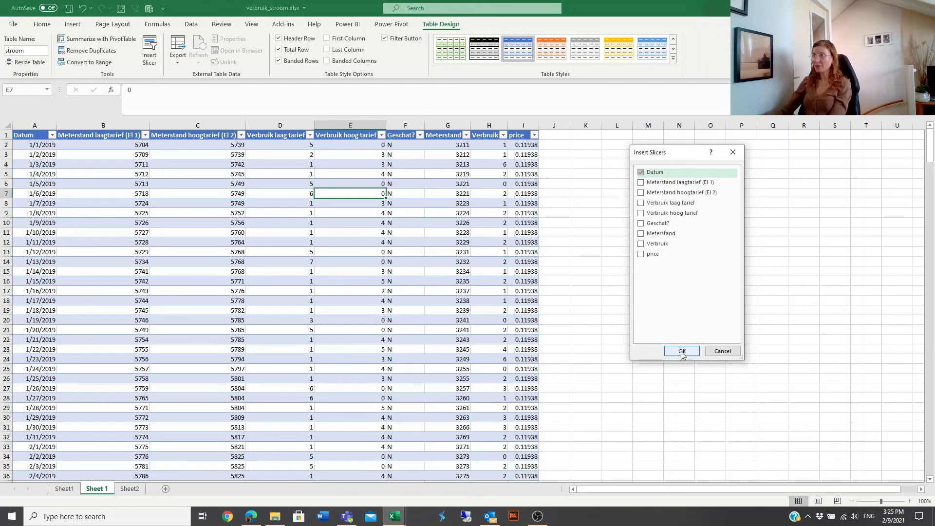
{"action": "left_click", "coordinate": [682, 350]}
{"action": "left_click_drag", "start_coordinate": [468, 252], "coordinate": [654, 150]}
Test the slicer with 1/3/2019 and 1/6/2019, then clear the date filter.
{"action": "left_click", "coordinate": [649, 189]}
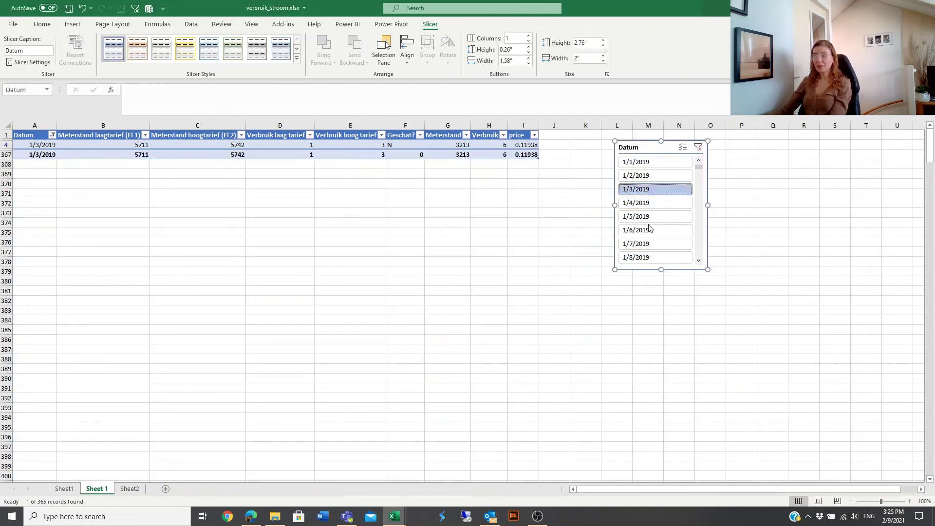
{"action": "left_click", "coordinate": [657, 230]}
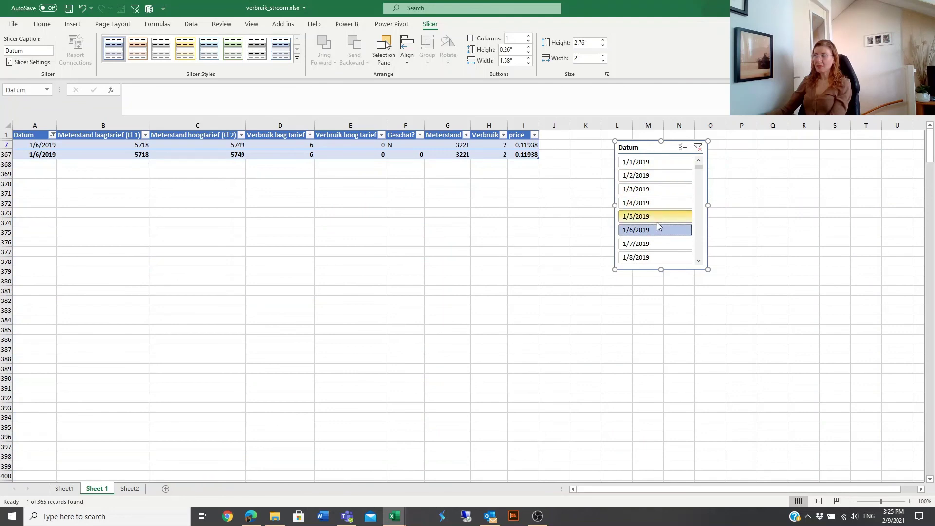
{"action": "left_click", "coordinate": [698, 147]}
{"action": "left_click", "coordinate": [142, 224]}
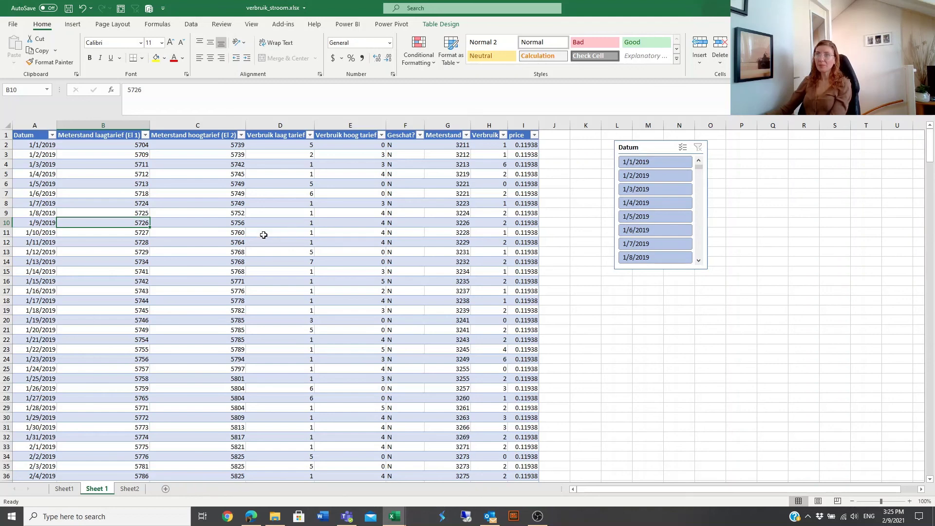
{"action": "left_click", "coordinate": [262, 224]}
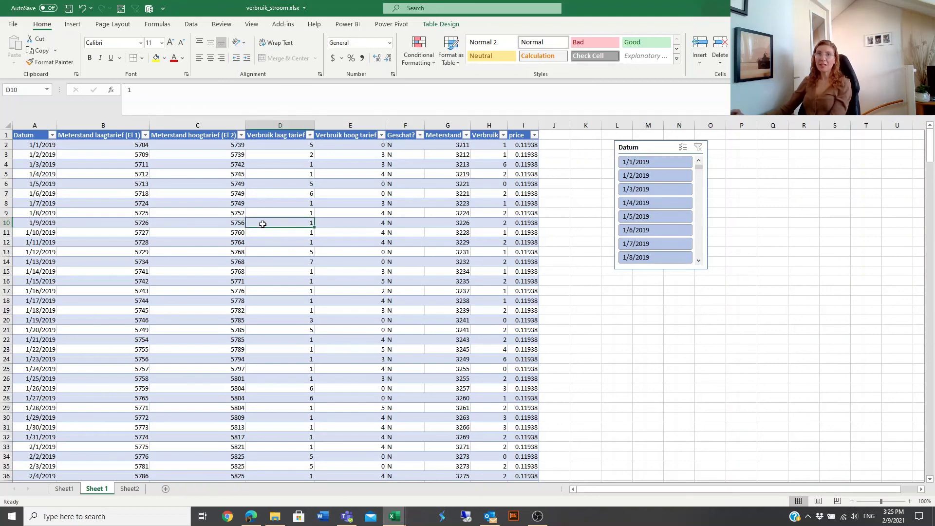